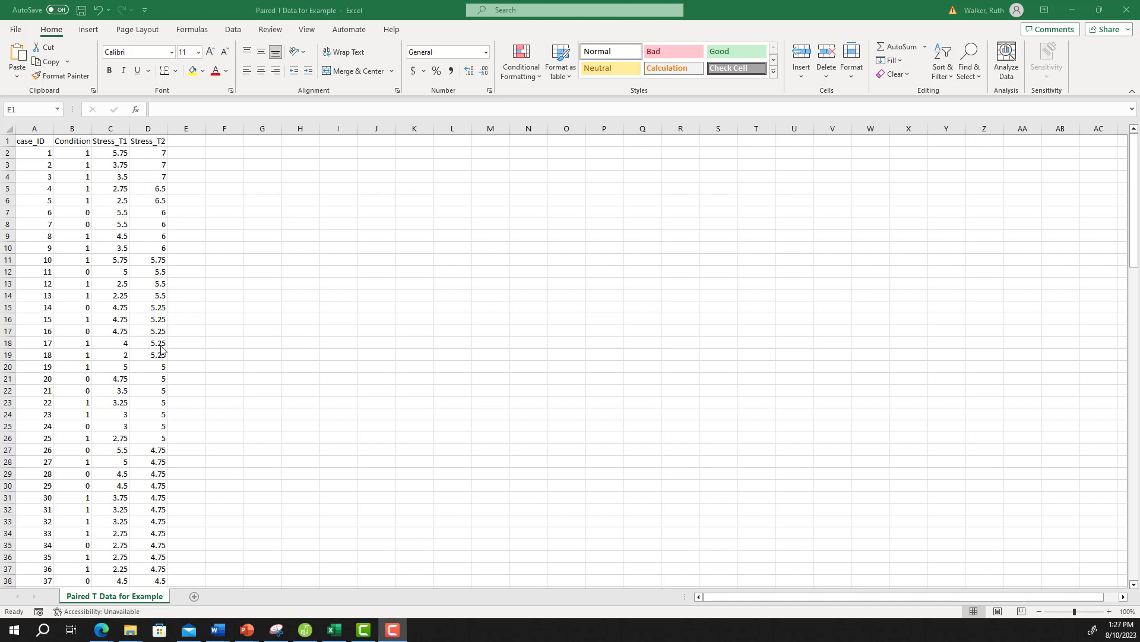
Step: Add the column heading "difference_stress" in cell E1
left_click(179, 142)
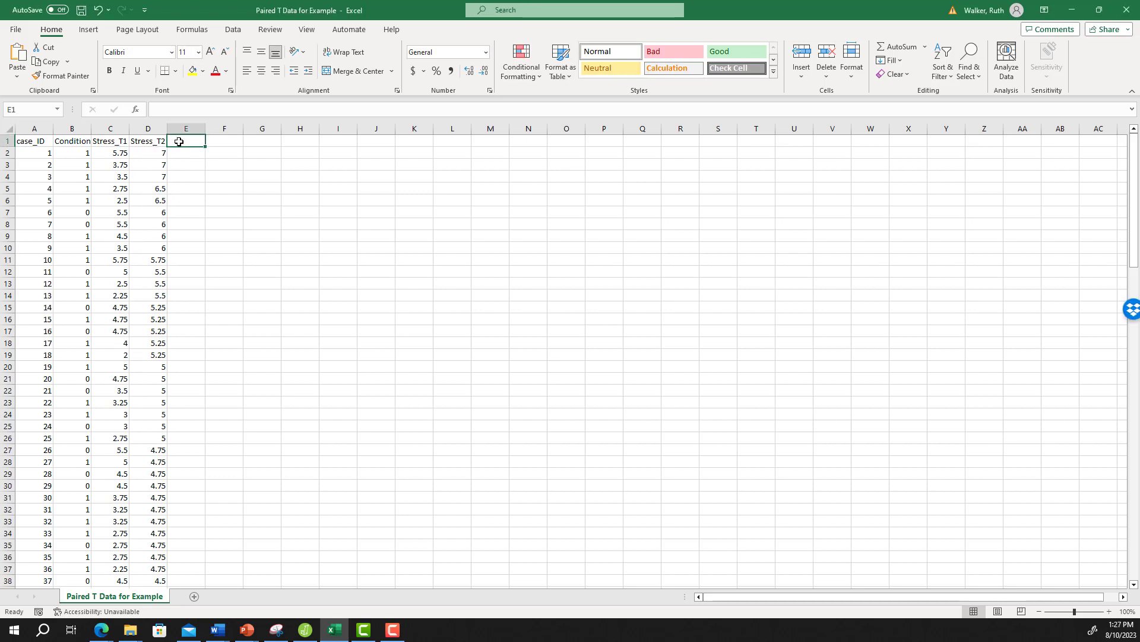
type("difference")
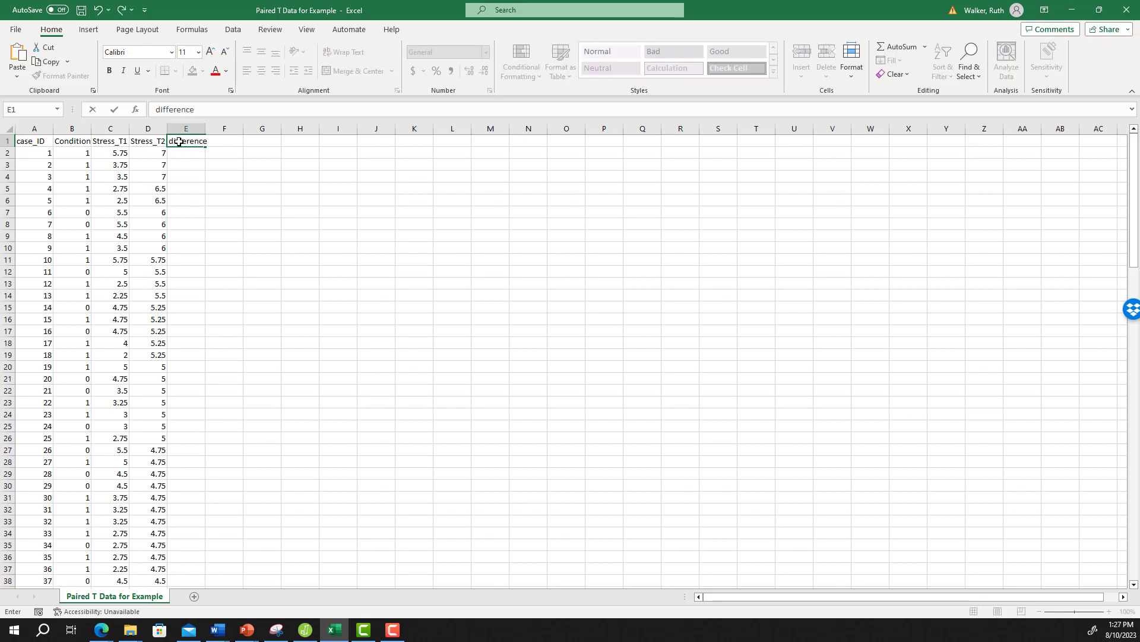
type("_stress")
Step: Enter the formula =D2-C2 in cell E2 to subtract Stress_T1 from Stress_T2 for the first case
left_click(190, 152)
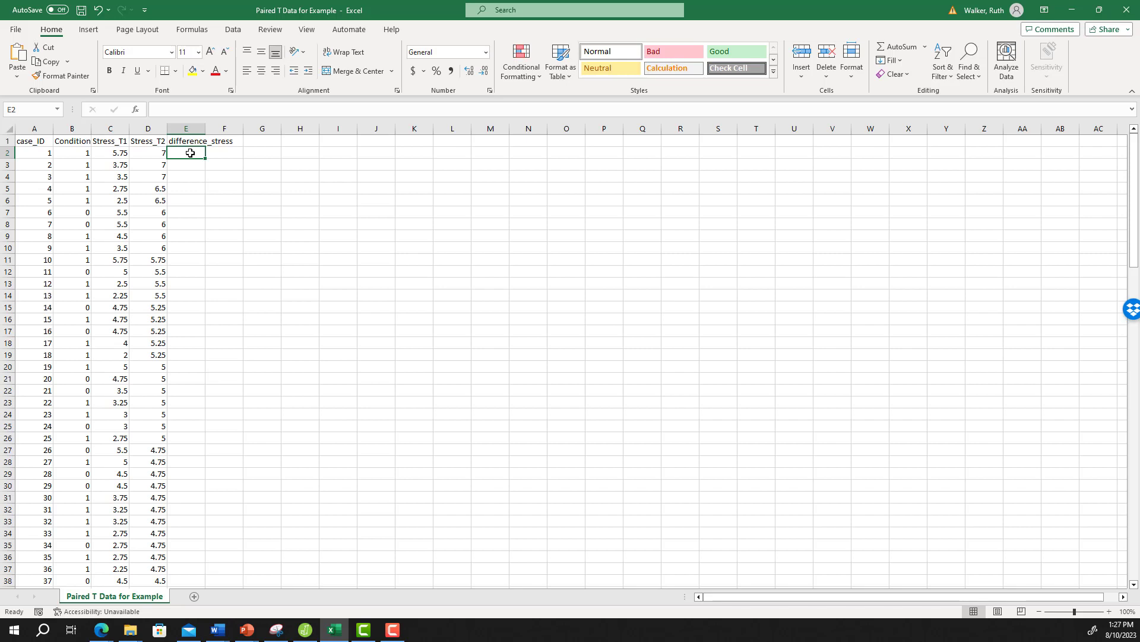
scroll(221, 231, "up", 3, "ctrl")
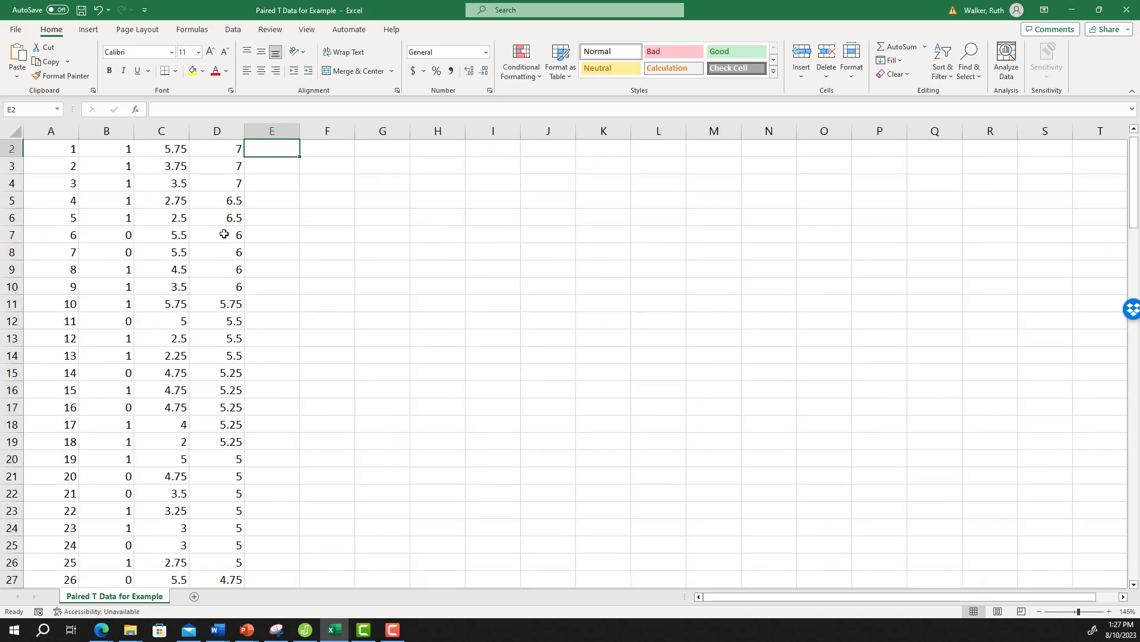
scroll(273, 258, "up", 1)
scroll(268, 263, "up", 1, "ctrl")
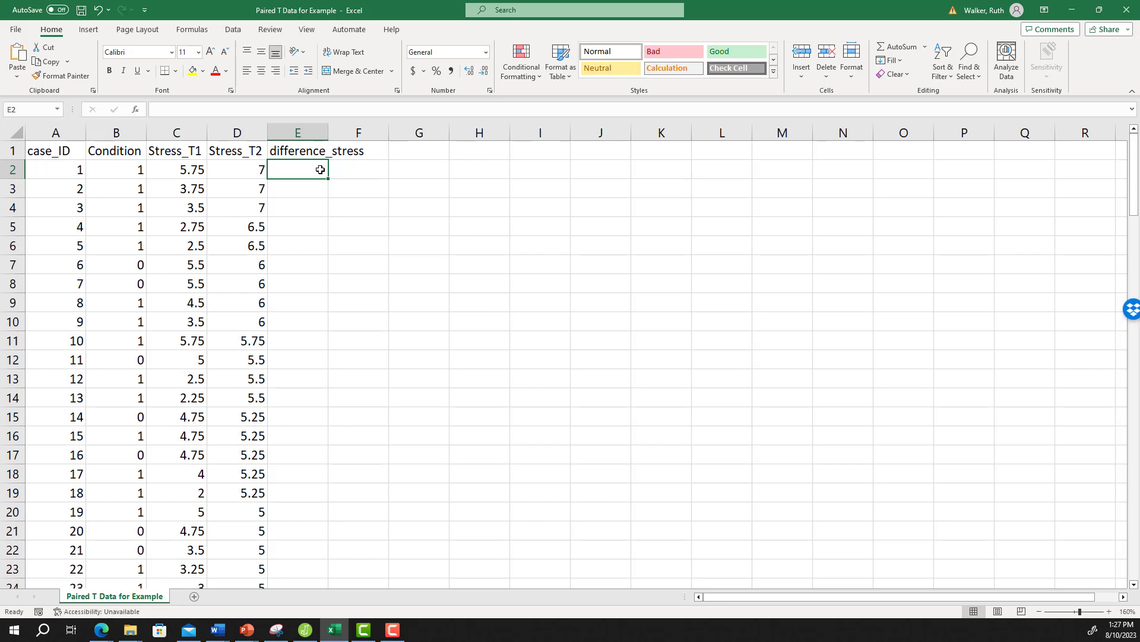
type("=")
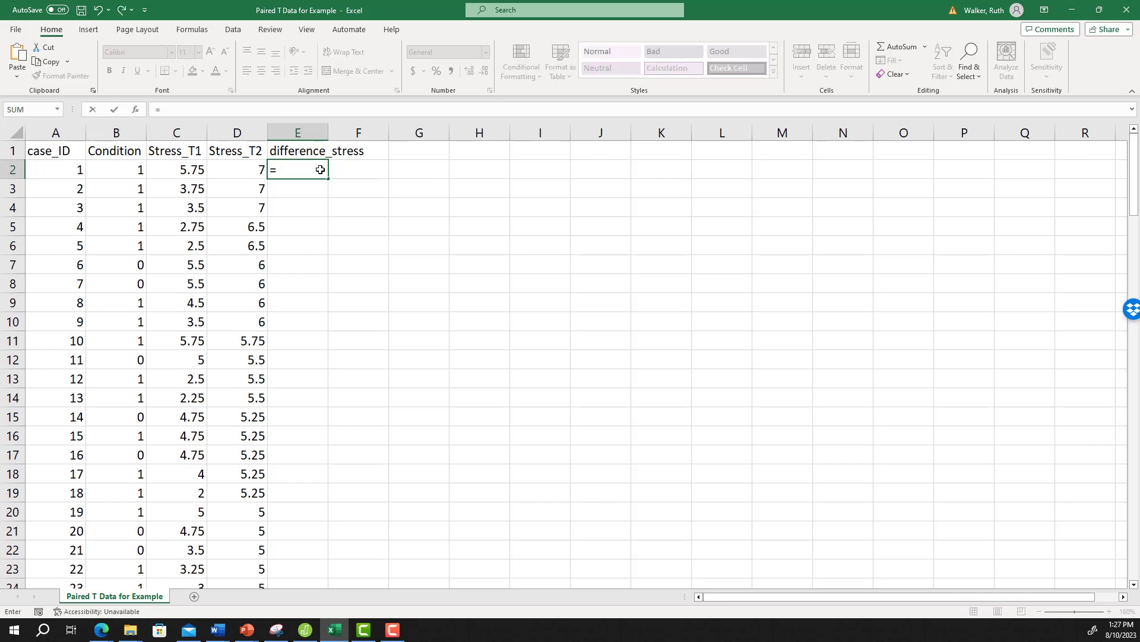
left_click(252, 168)
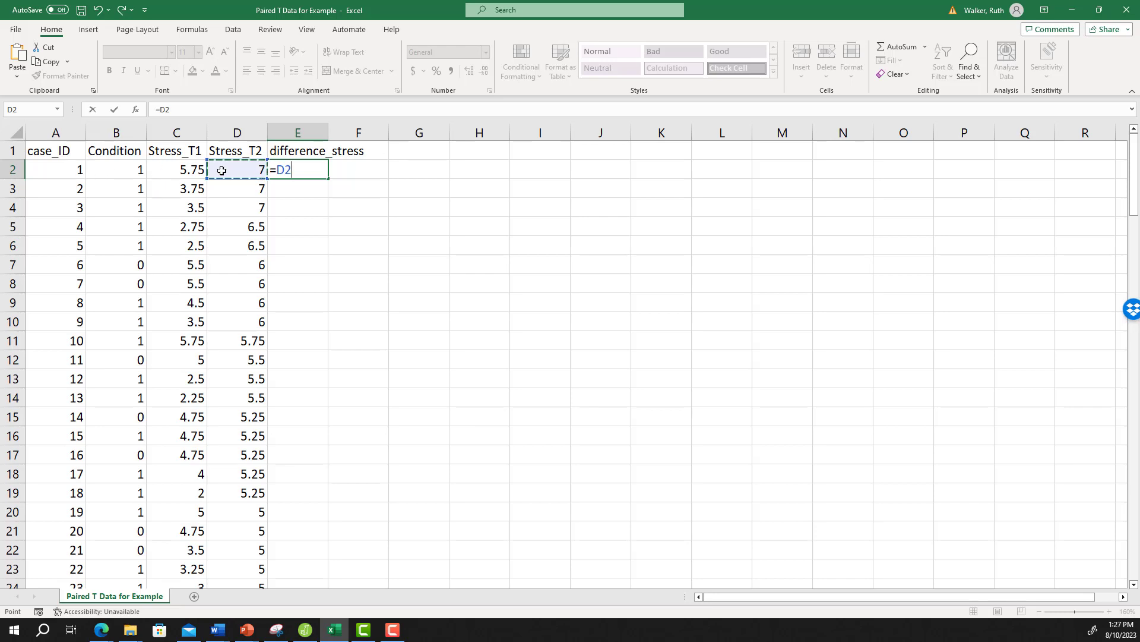
type("-")
left_click(195, 170)
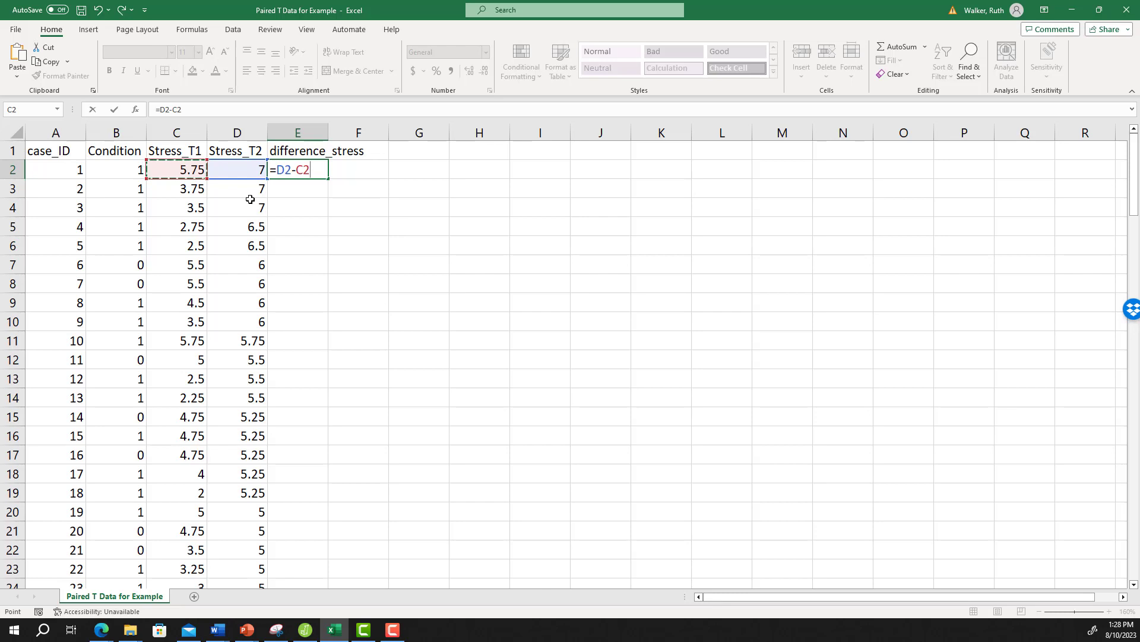
key("Return")
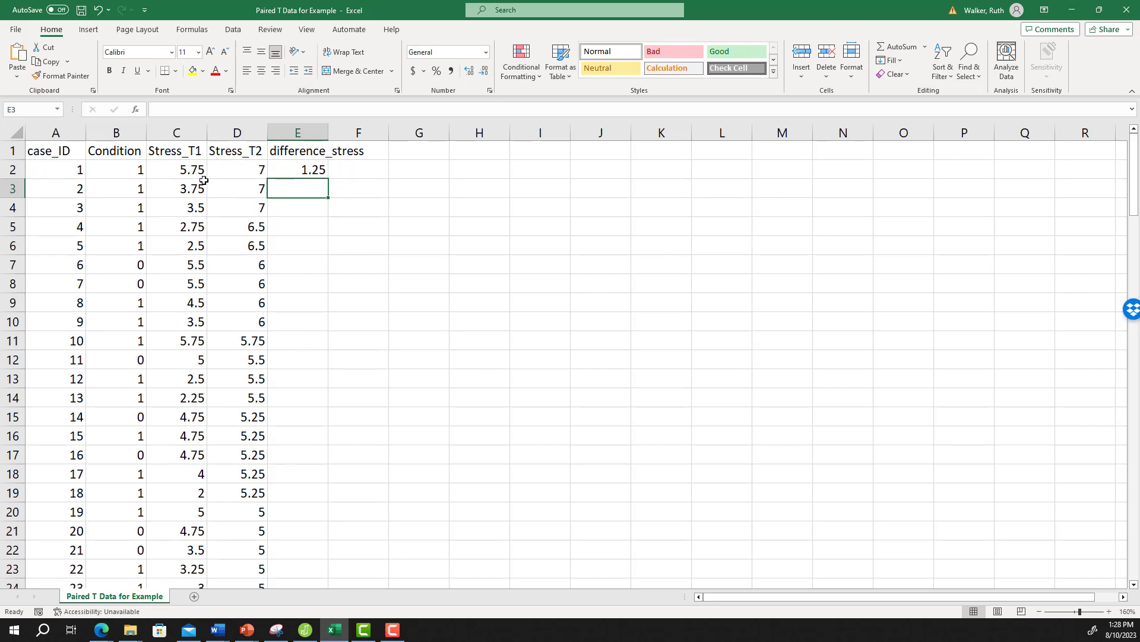
Step: Fill the difference formula from E2 down through E127 and check the formula in the last row
left_click(292, 169)
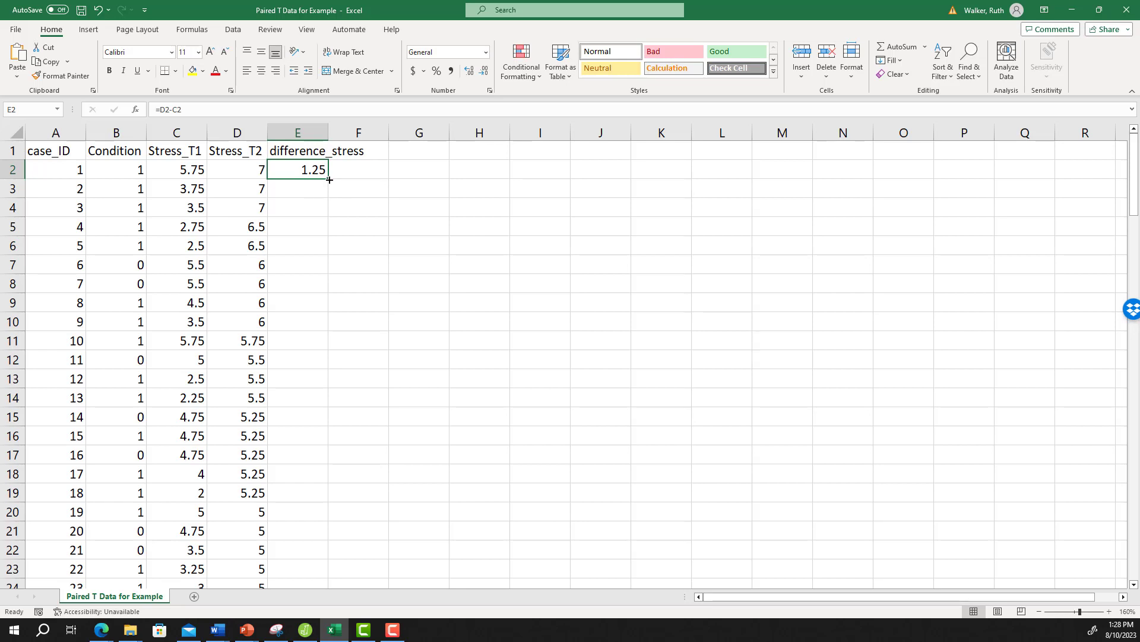
left_click_drag(328, 178, 319, 506)
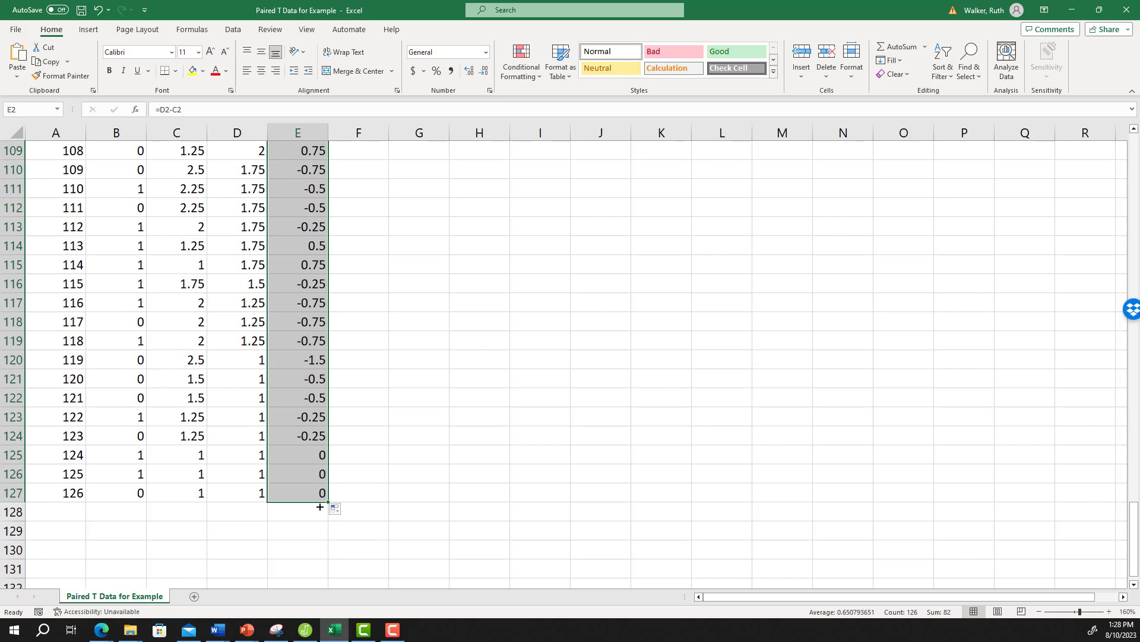
left_click(422, 494)
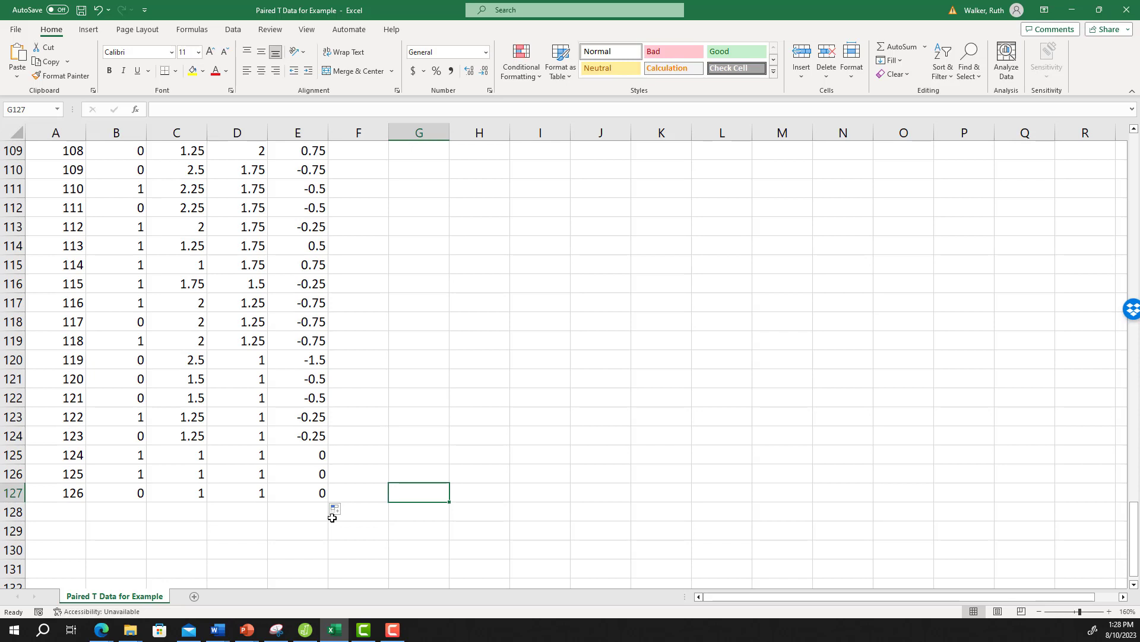
left_click(311, 499)
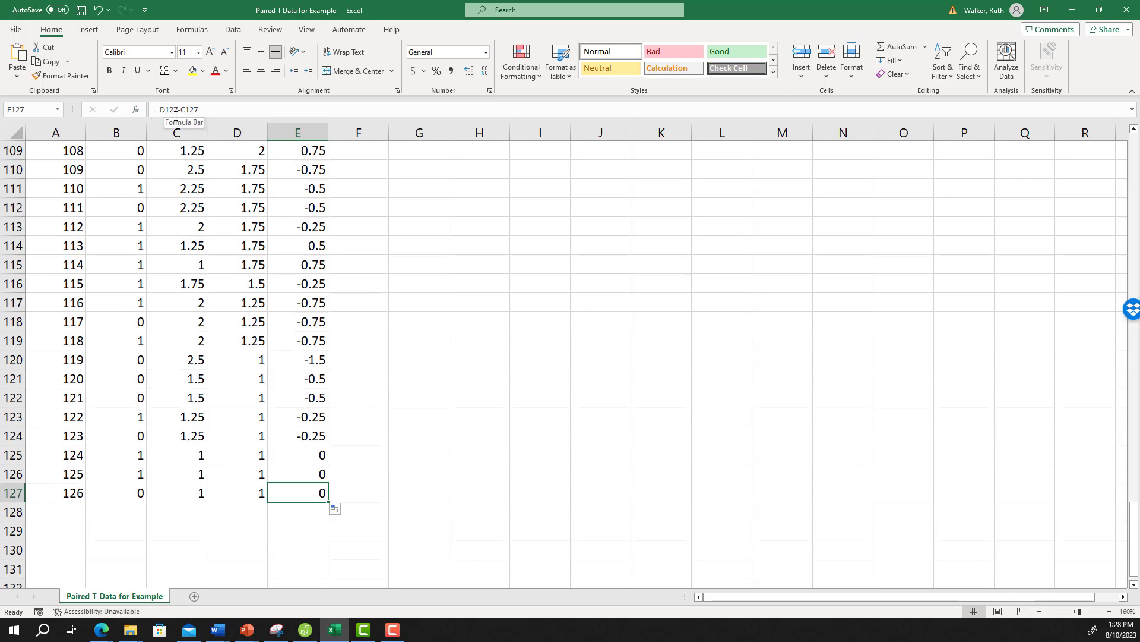
left_click(409, 499)
scroll(408, 502, "up", 19)
scroll(407, 506, "up", 17)
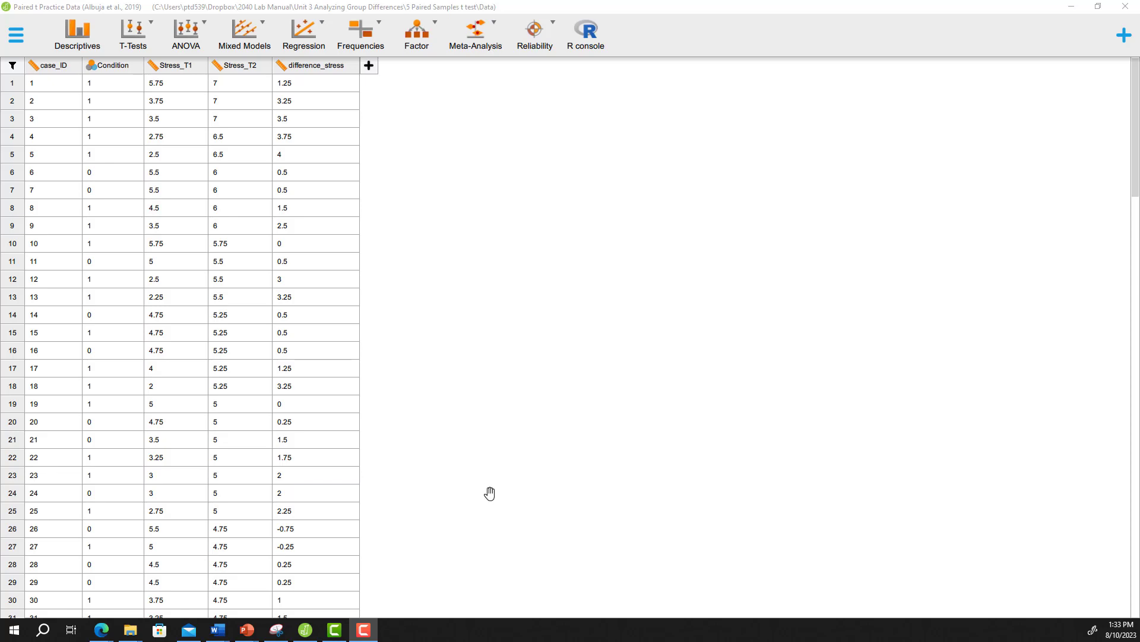
Step: In JASP, label the Condition variable's value 0 as "Control" and value 1 as "Denial"
left_click(110, 67)
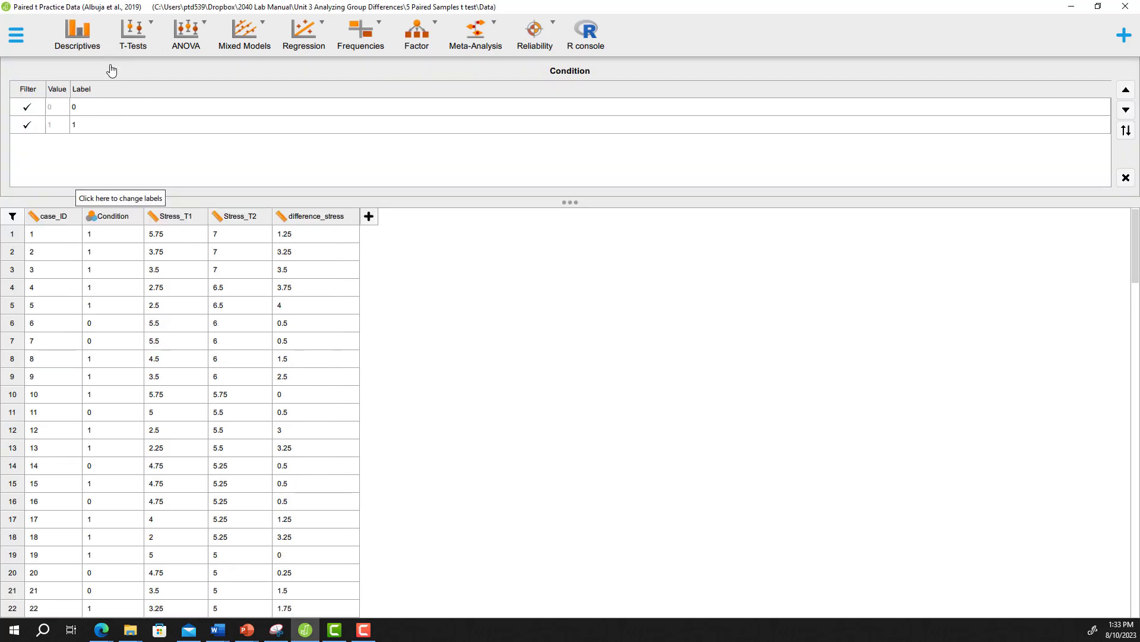
left_click(83, 106)
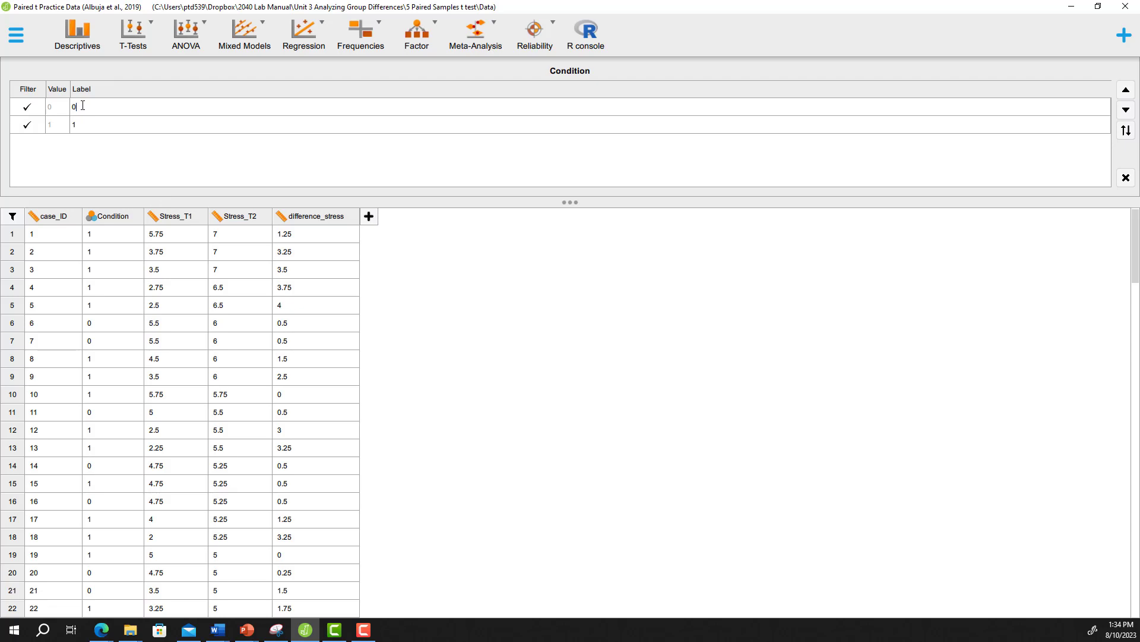
key("BackSpace")
type("Control")
left_click(89, 125)
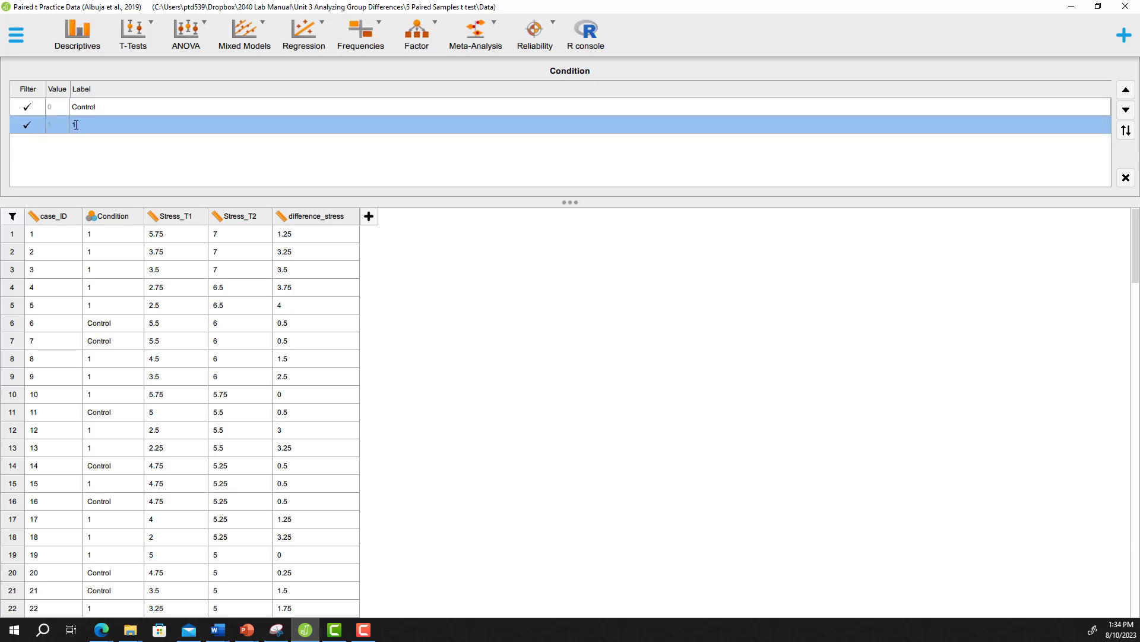
left_click(77, 125)
type("Denial")
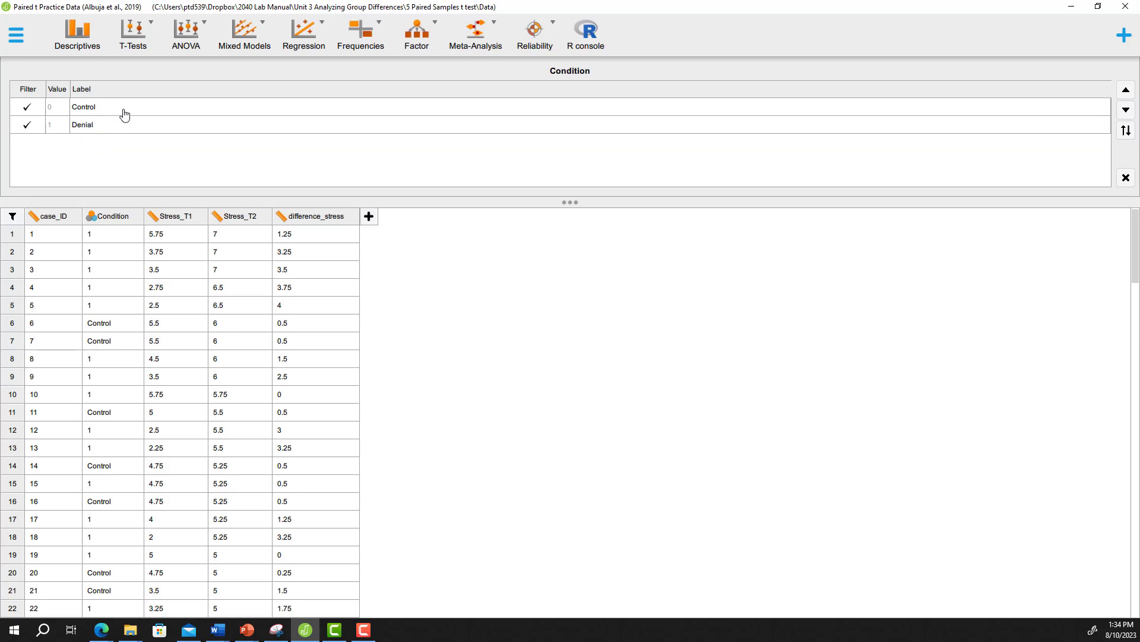
Step: Filter out the Control cases of Condition and close the label editor
left_click(123, 113)
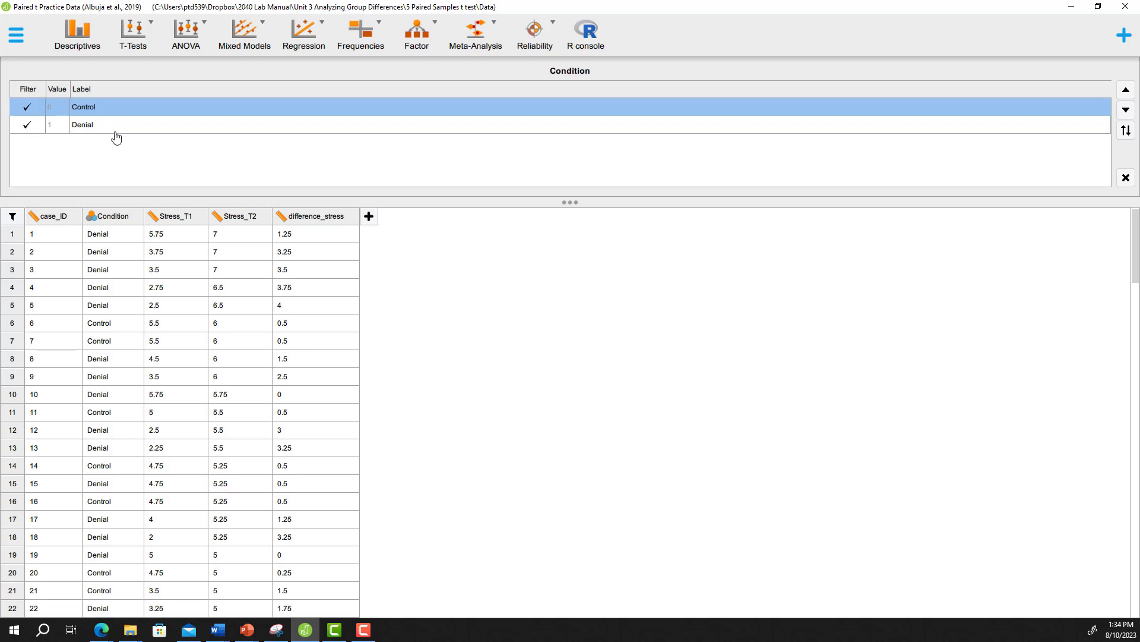
left_click(27, 109)
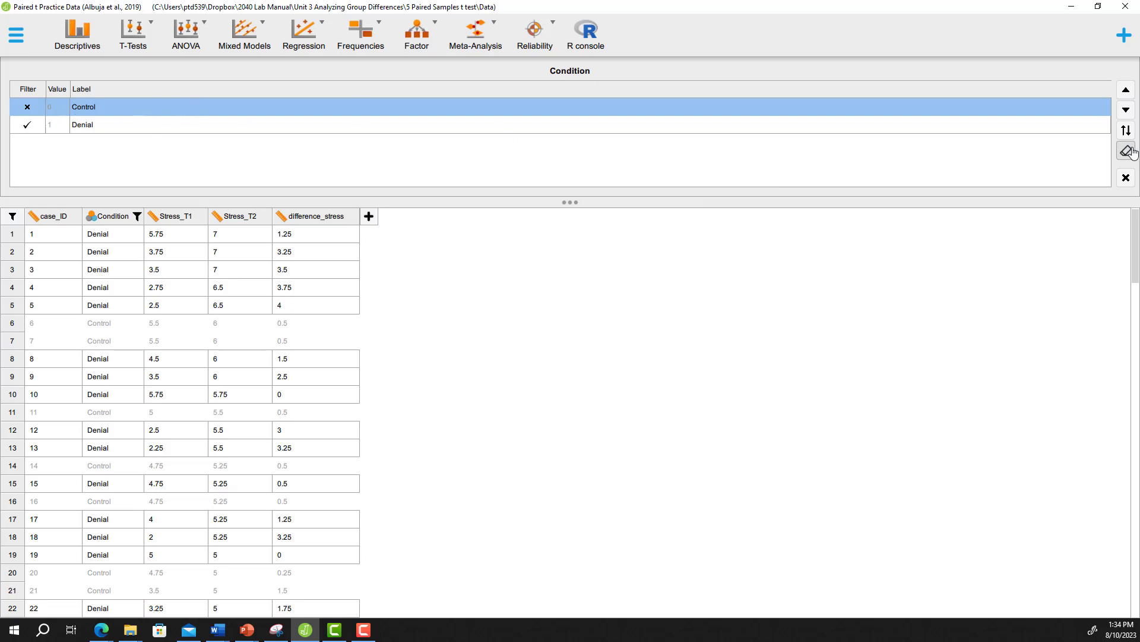
left_click(1127, 179)
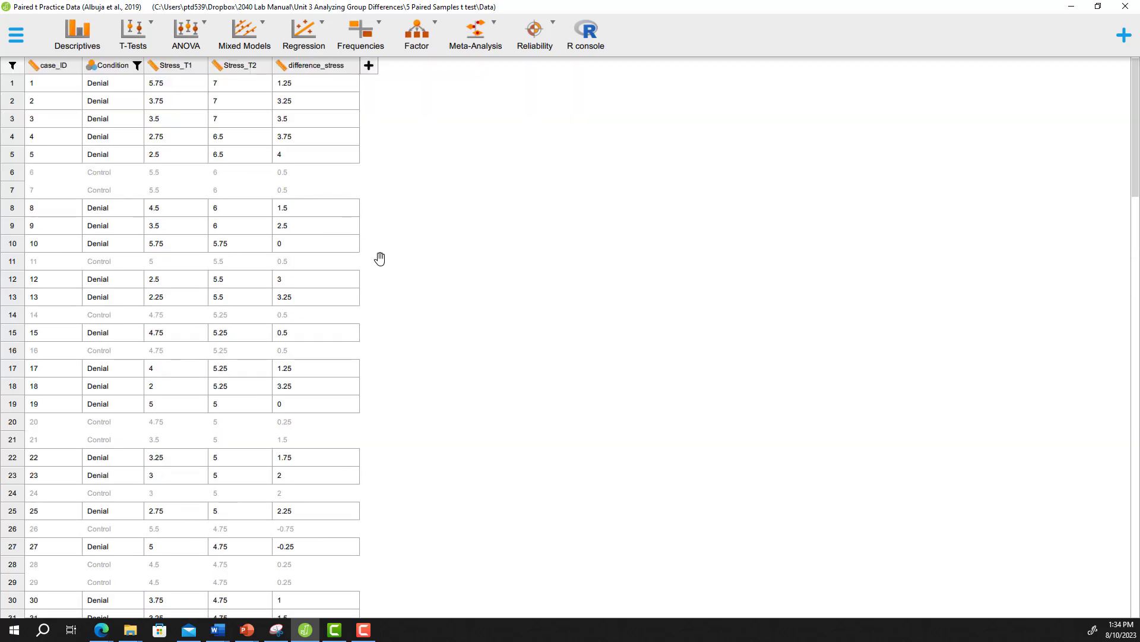
Step: Create a Descriptive Statistics analysis with difference_stress as its variable
left_click(88, 40)
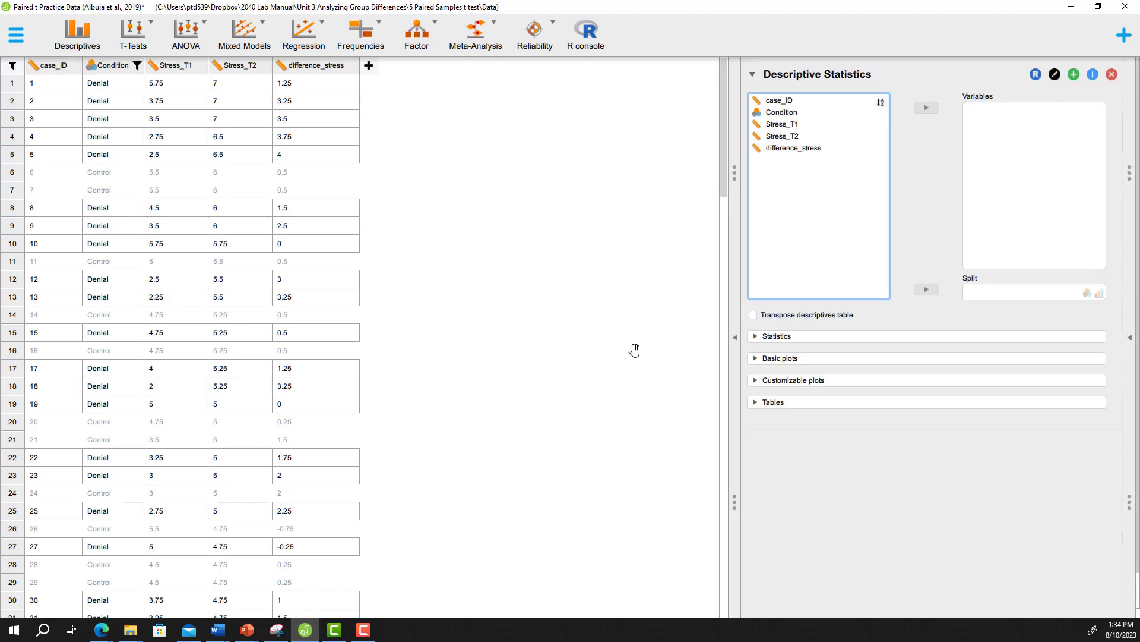
left_click(737, 344)
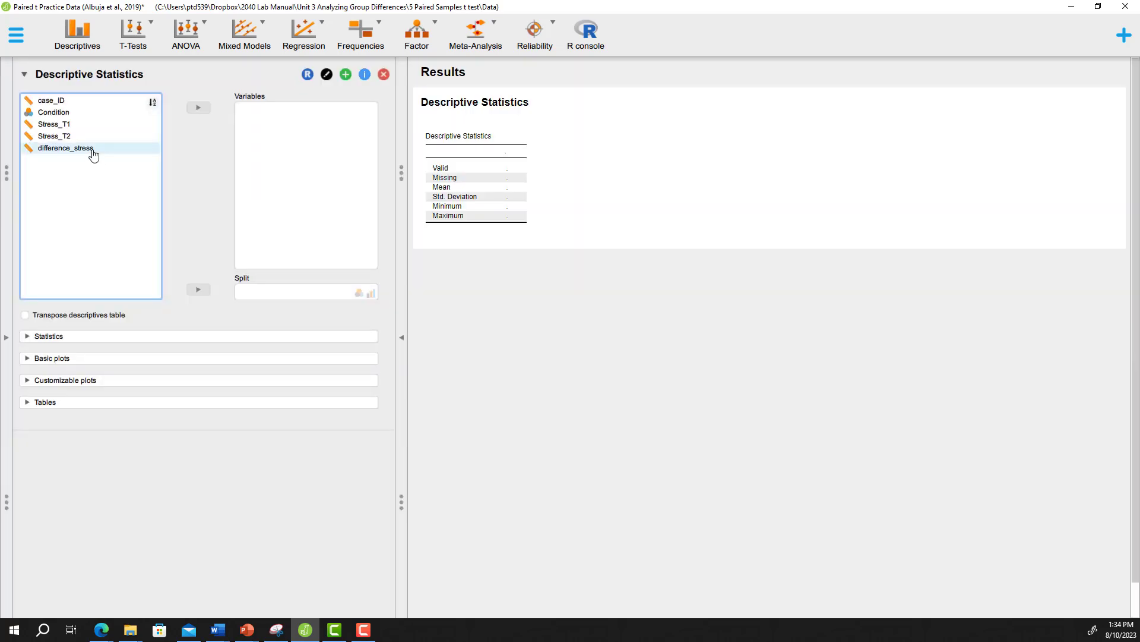
left_click_drag(94, 154, 321, 157)
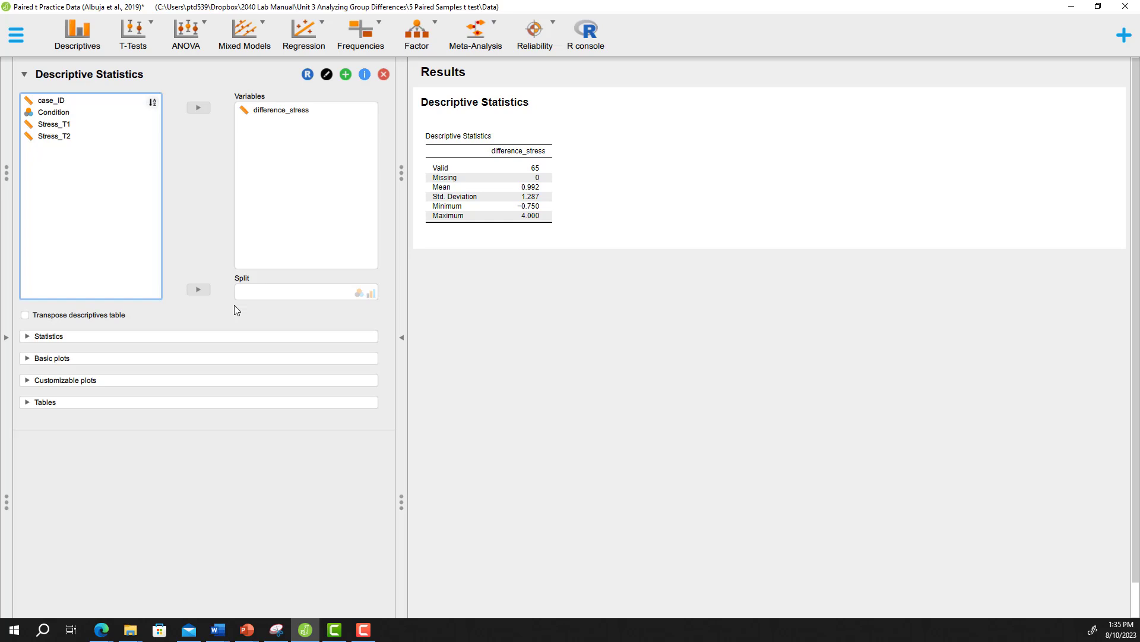
Step: Add skewness and kurtosis to the descriptive statistics for difference_stress
left_click(227, 341)
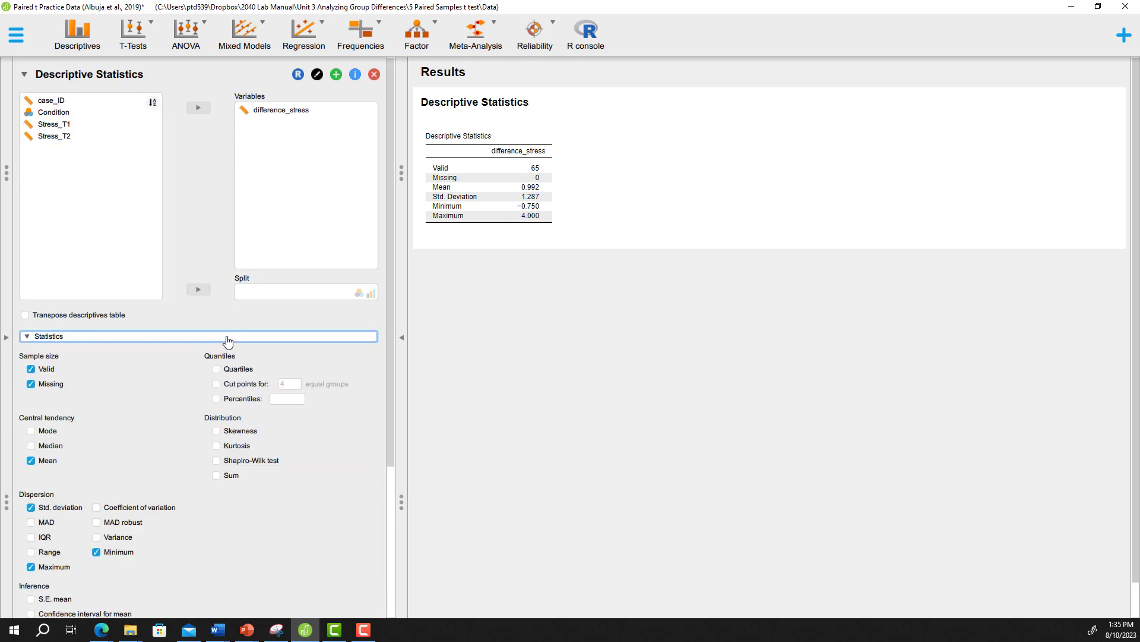
left_click(238, 432)
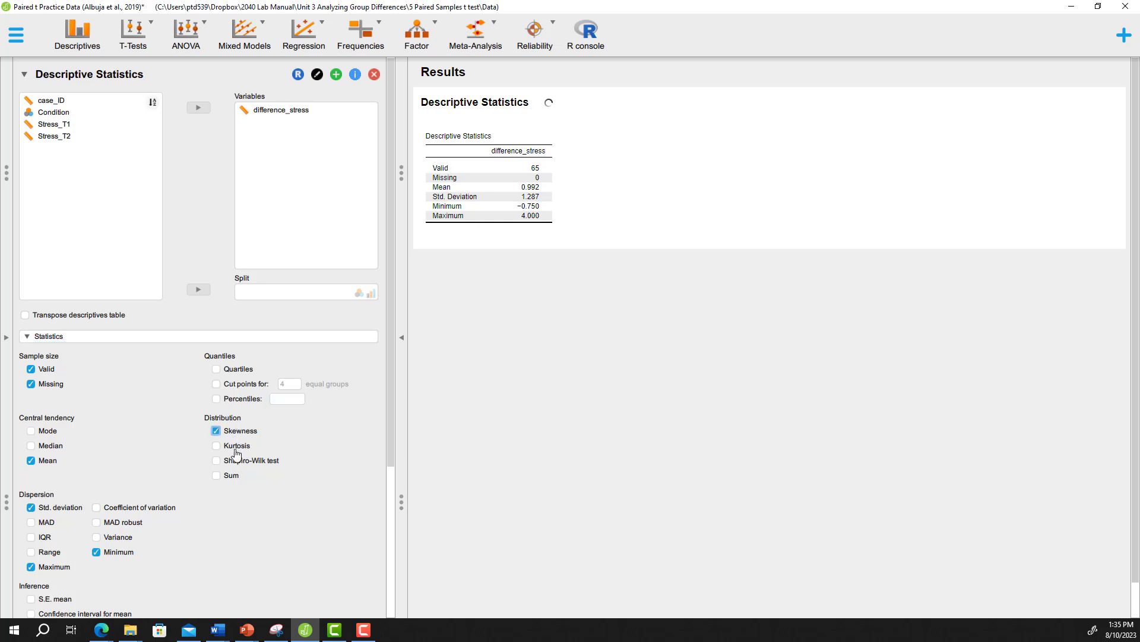
left_click(234, 446)
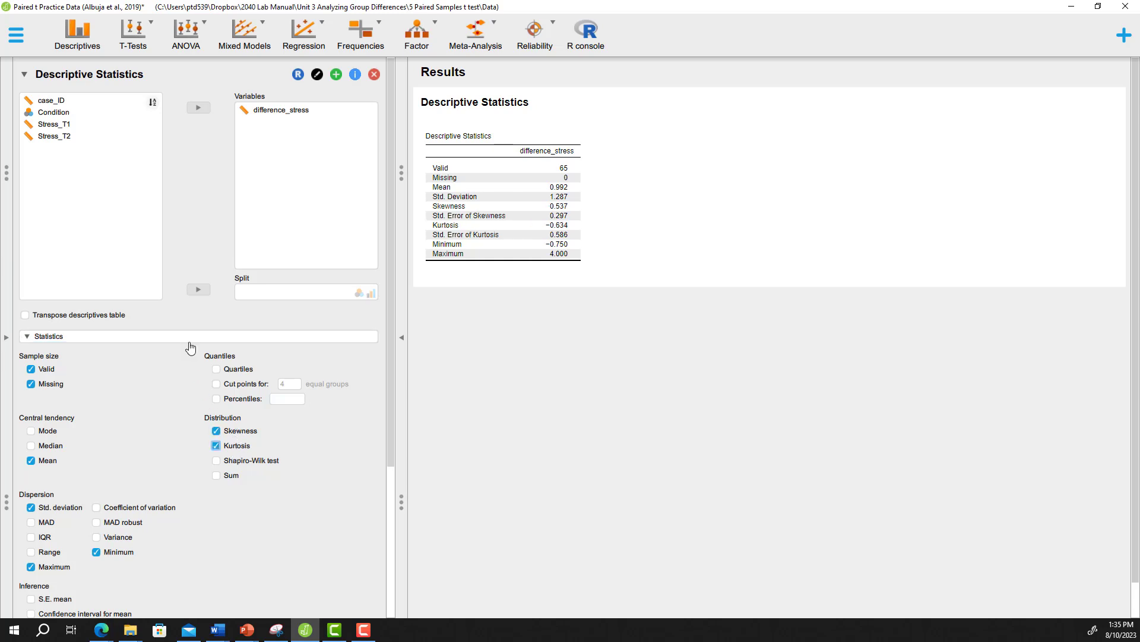
left_click(58, 339)
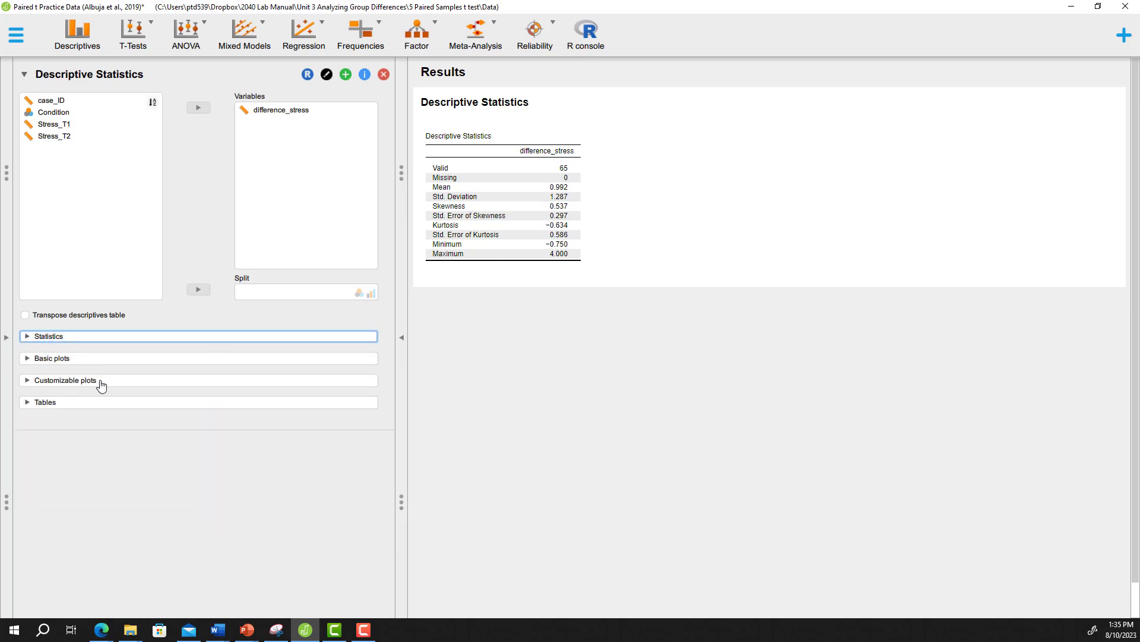
Step: Add a customizable boxplot of difference_stress with outliers labelled
left_click(65, 380)
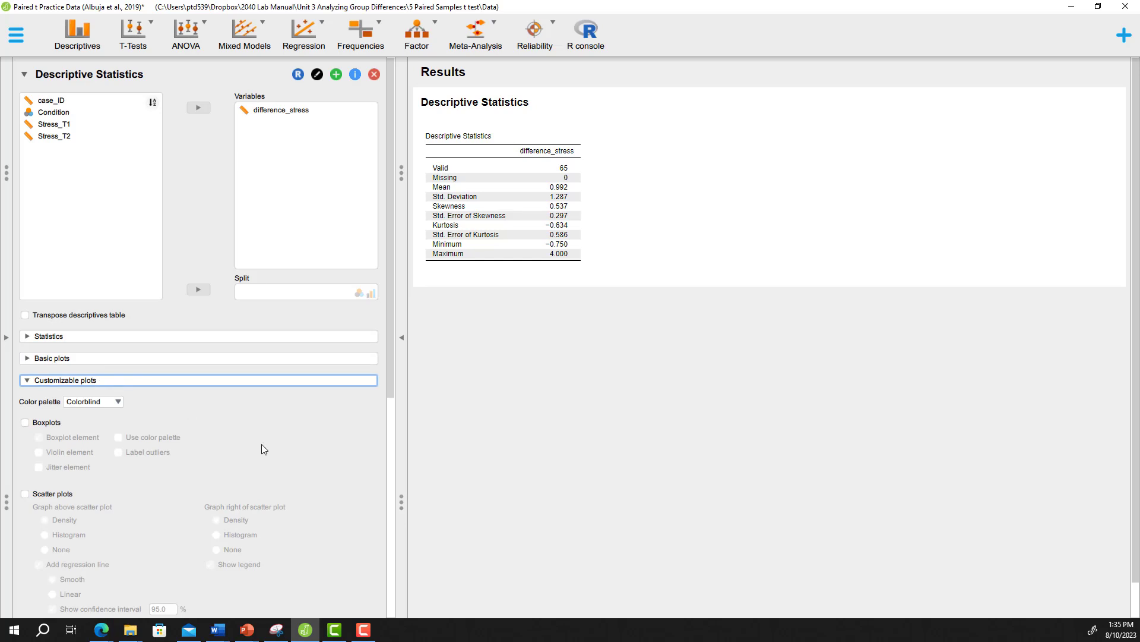
scroll(261, 444, "down", 2)
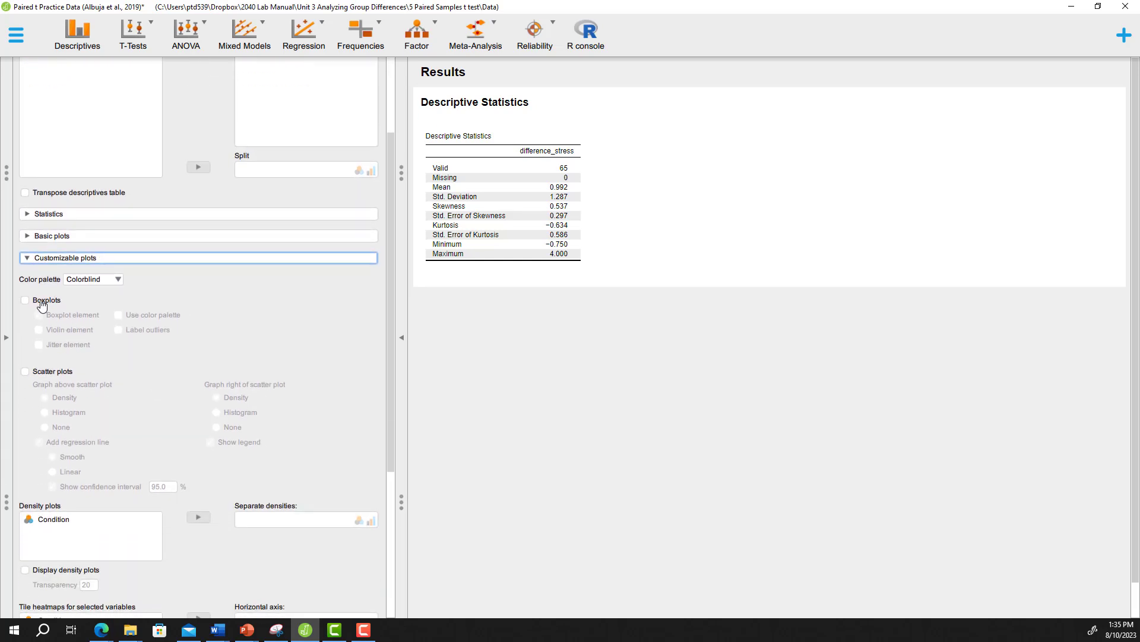
left_click(42, 305)
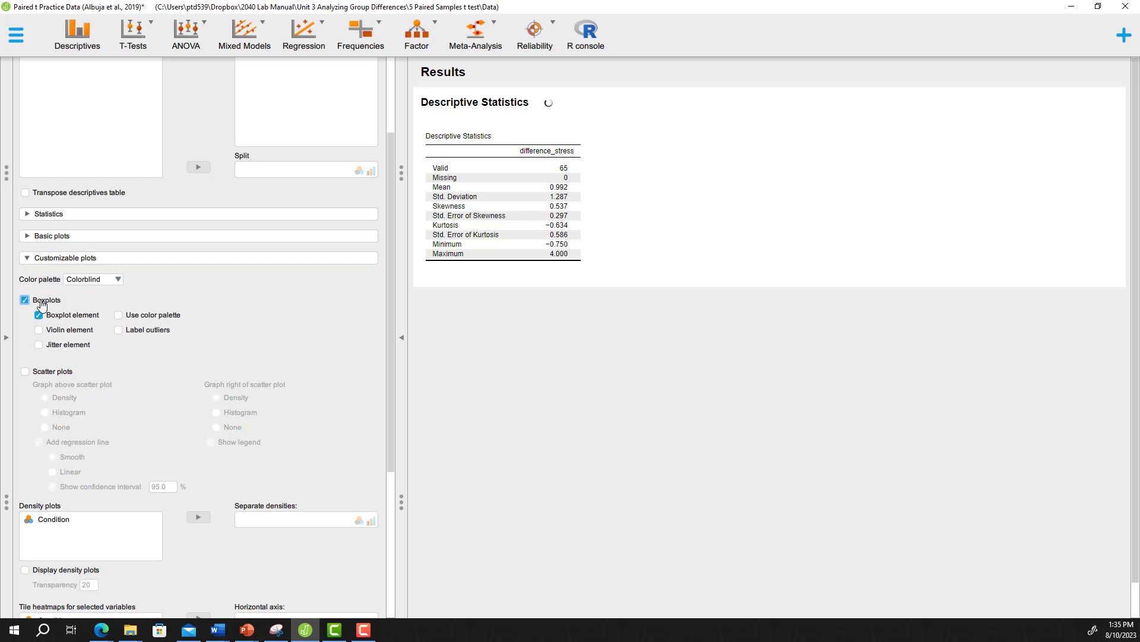
left_click(119, 330)
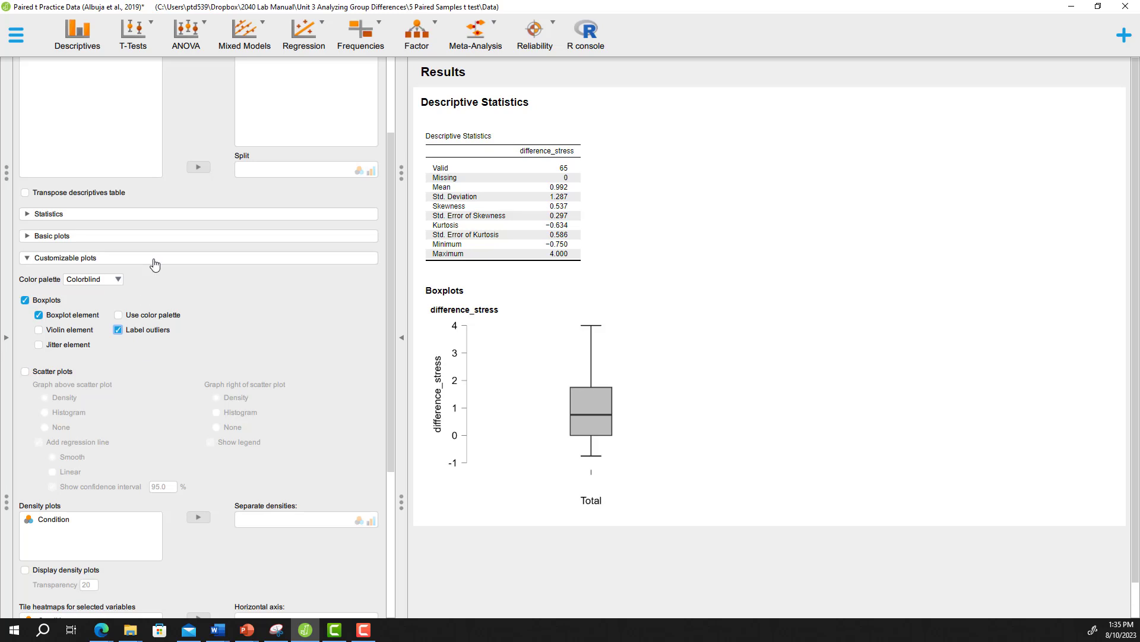
left_click(154, 263)
Step: Expand the results view to full width and enlarge the difference_stress boxplot
left_click(401, 334)
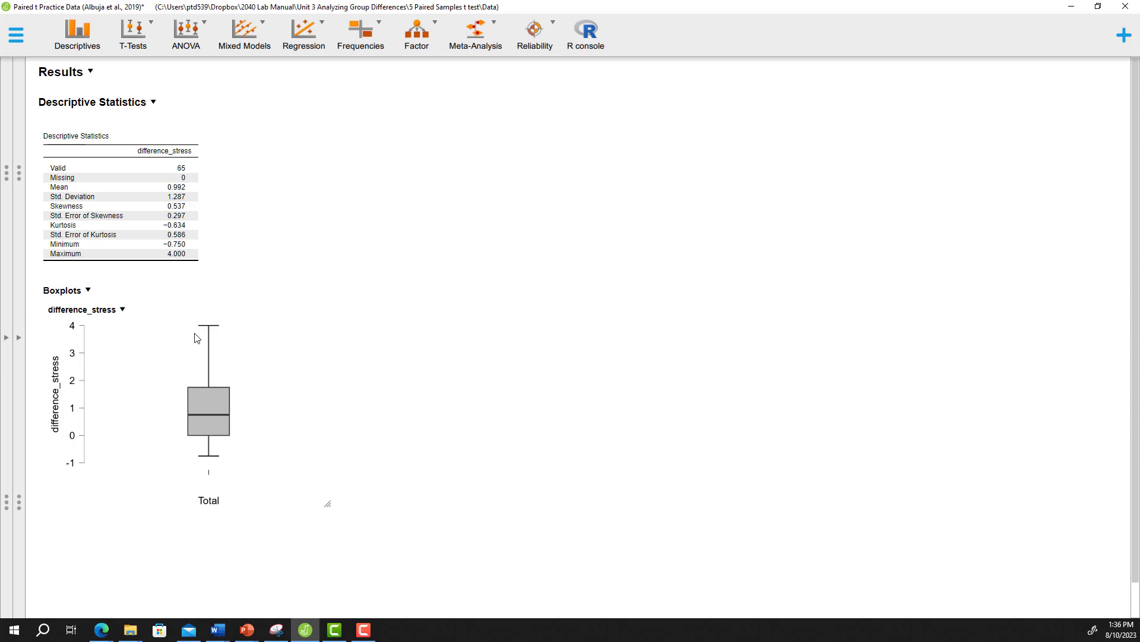
left_click_drag(328, 503, 458, 618)
scroll(522, 491, "down", 3)
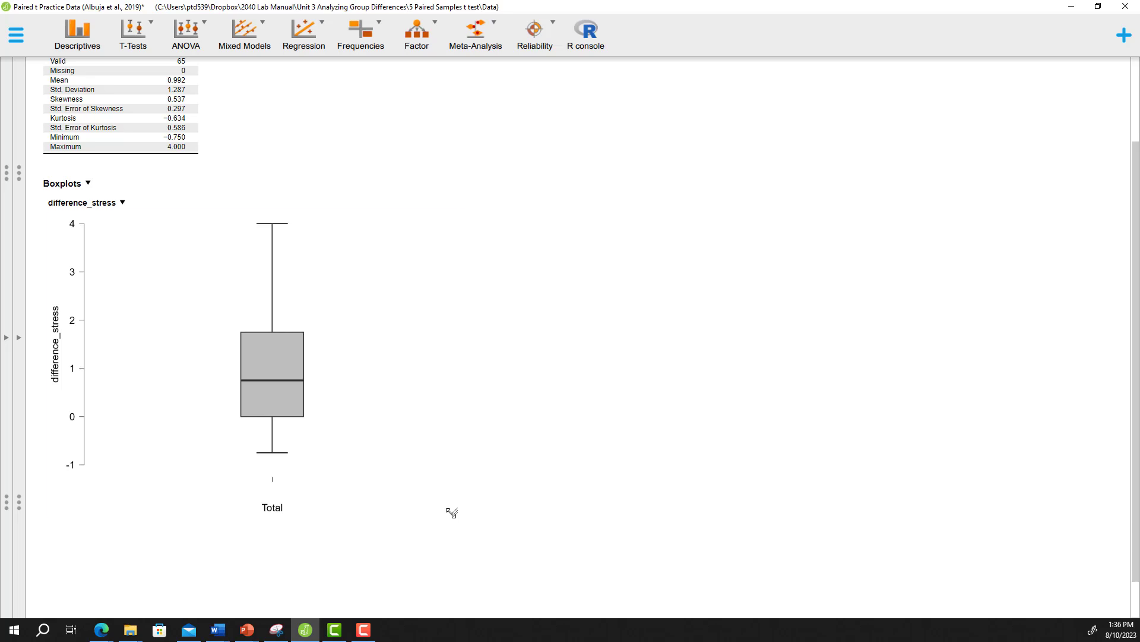
left_click_drag(452, 512, 527, 576)
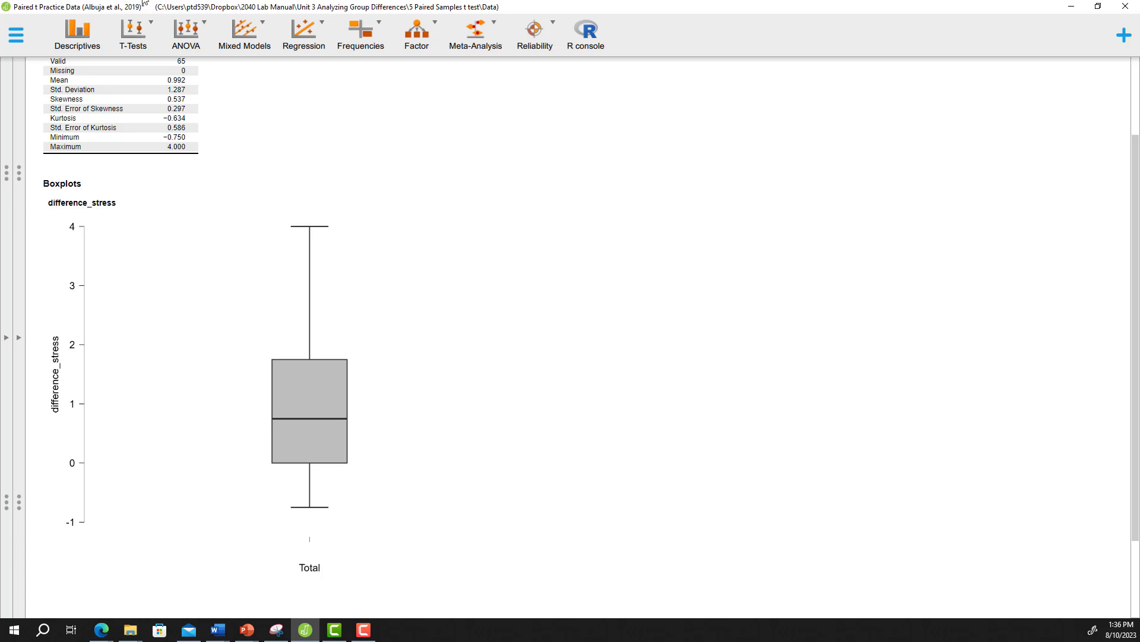
Step: Create a classical Paired Samples T-Test analysis with Stress_T1 and Stress_T2 as the variable pair
left_click(152, 30)
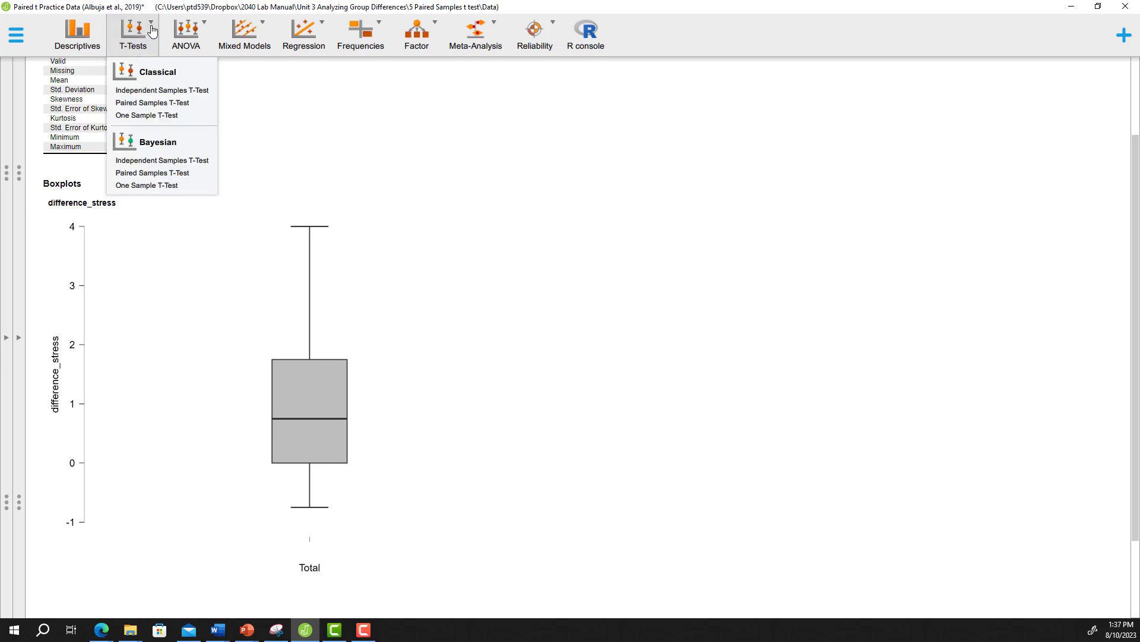
left_click(169, 104)
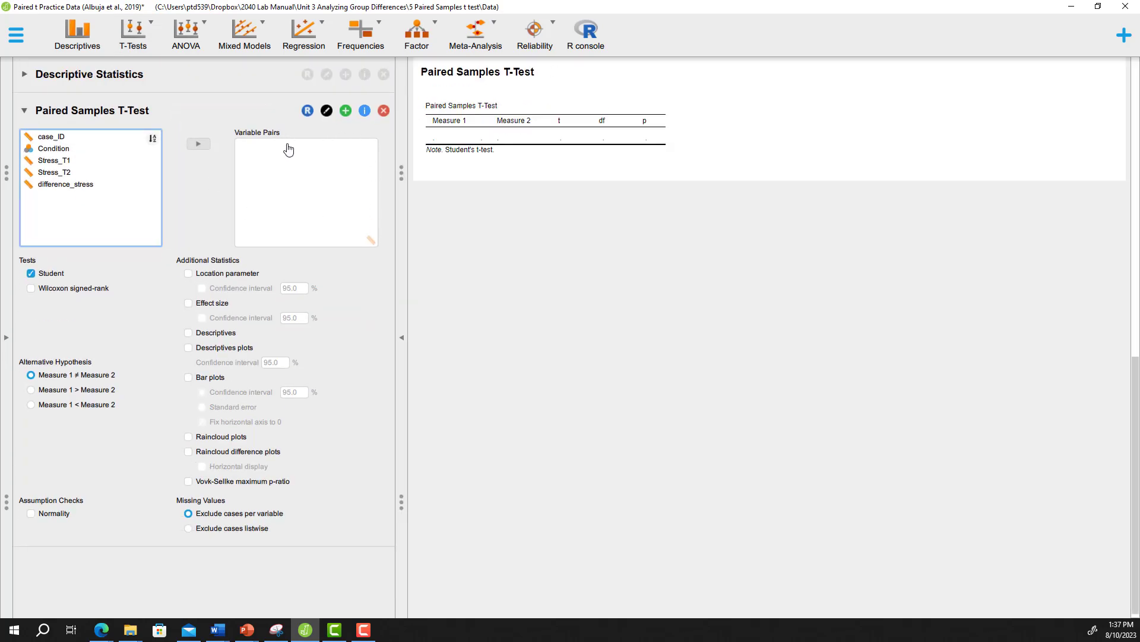
left_click(83, 163)
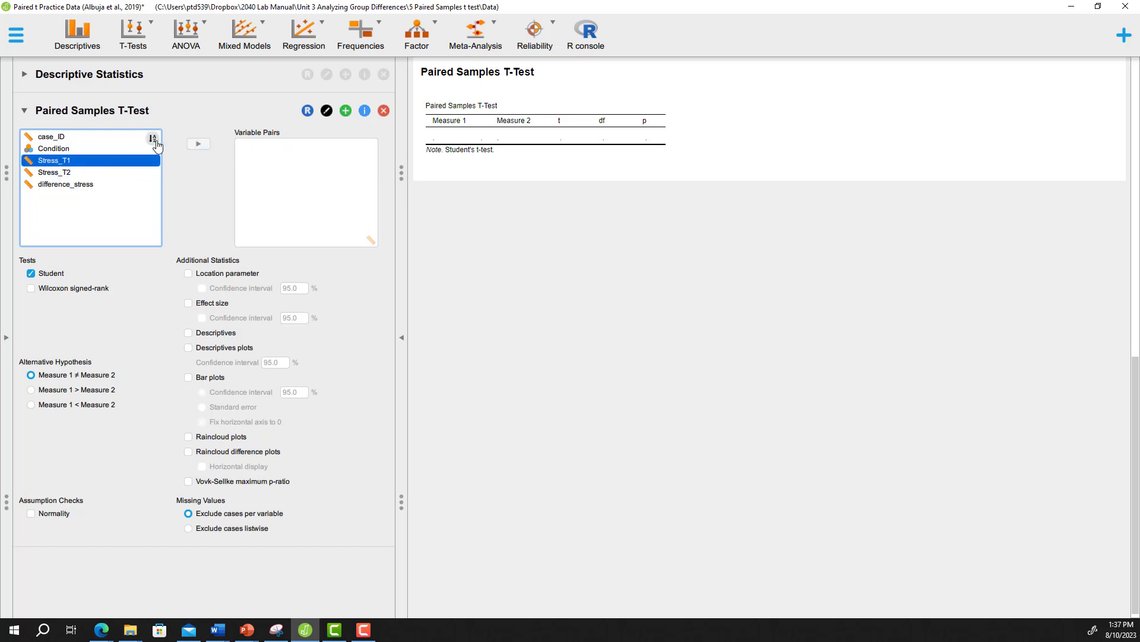
left_click(199, 146)
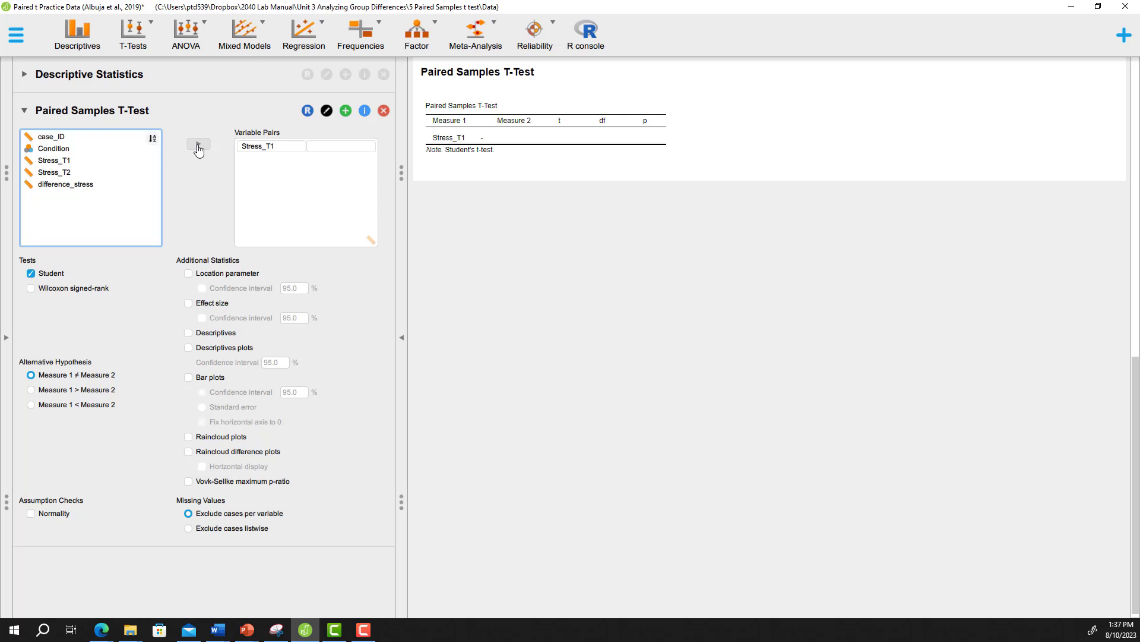
left_click(93, 176)
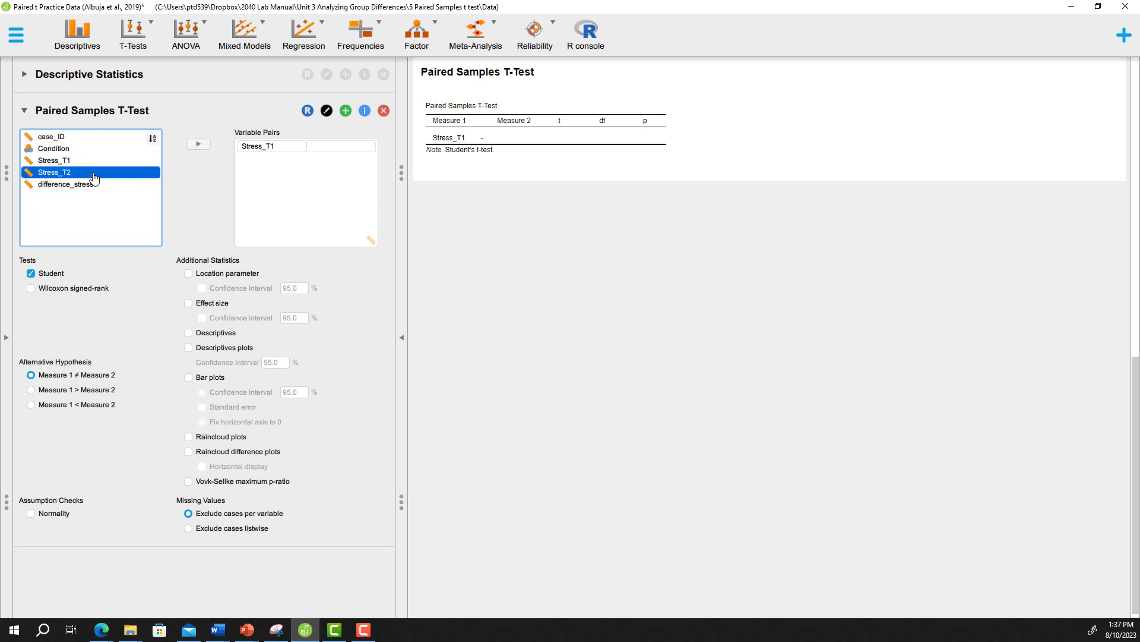
left_click(198, 145)
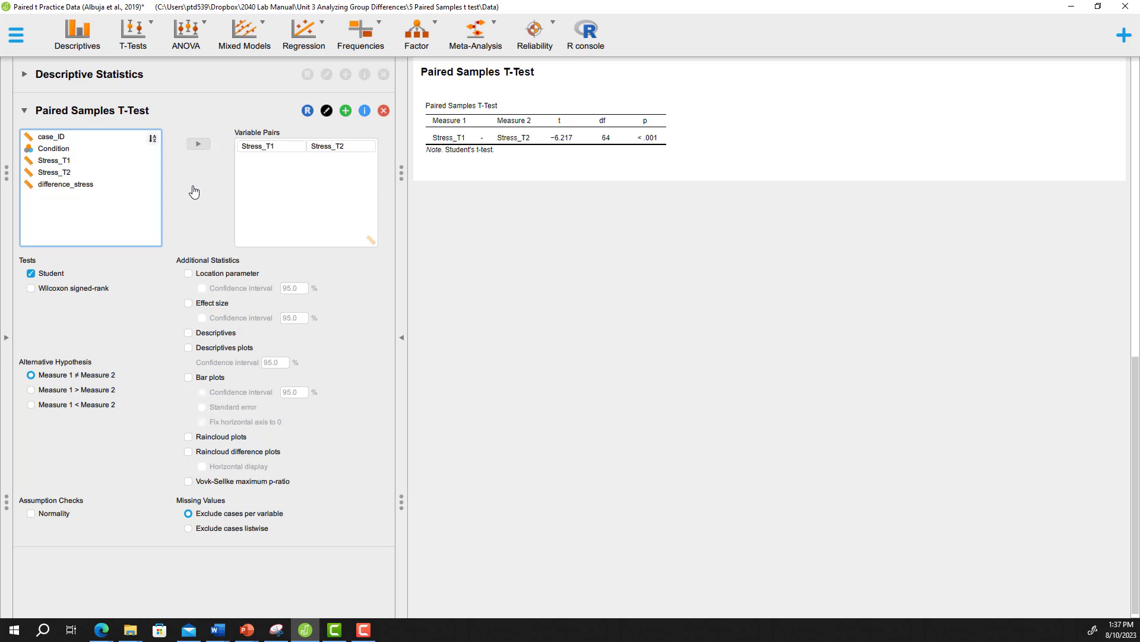
Step: Add the location parameter with its 95% confidence interval, effect size, descriptives and descriptives plots to the paired samples t-test
left_click(188, 274)
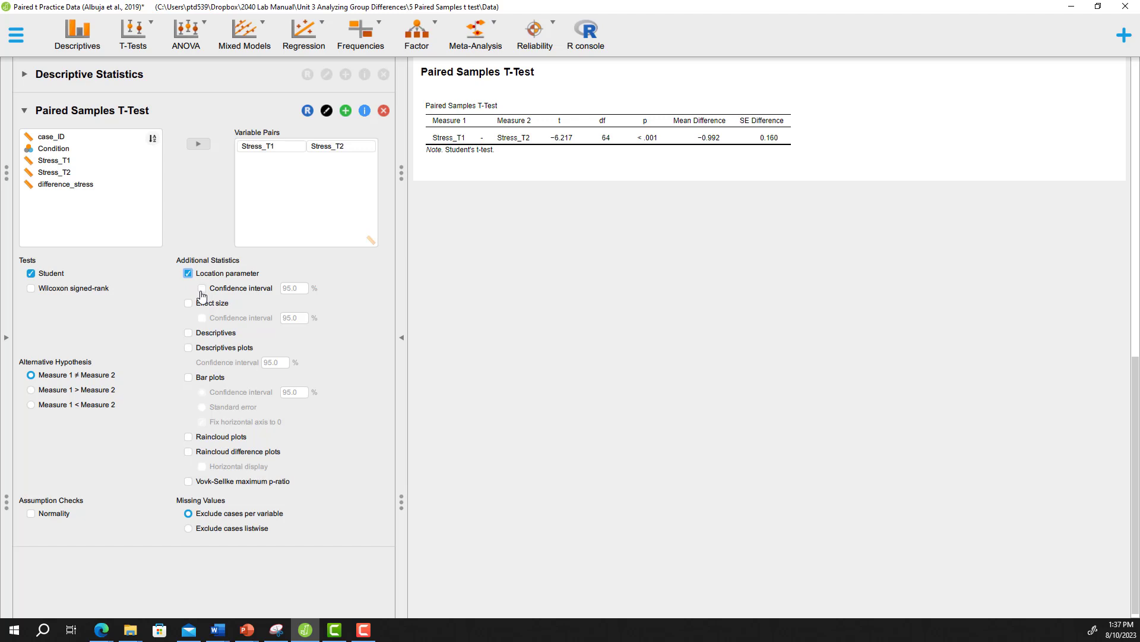
left_click(202, 288)
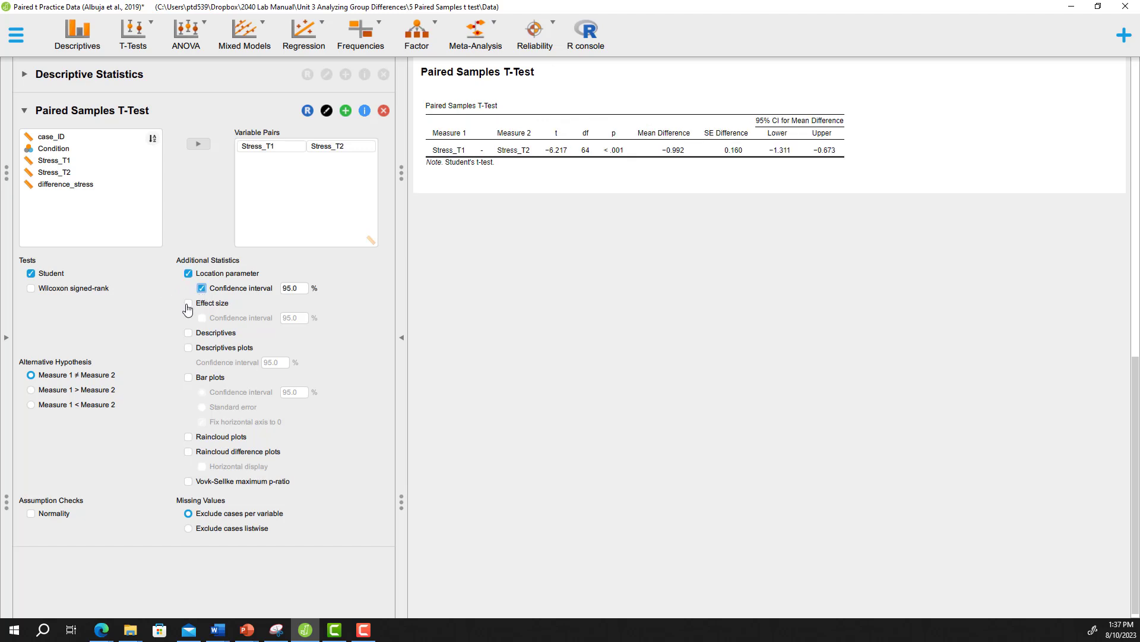
left_click(187, 304)
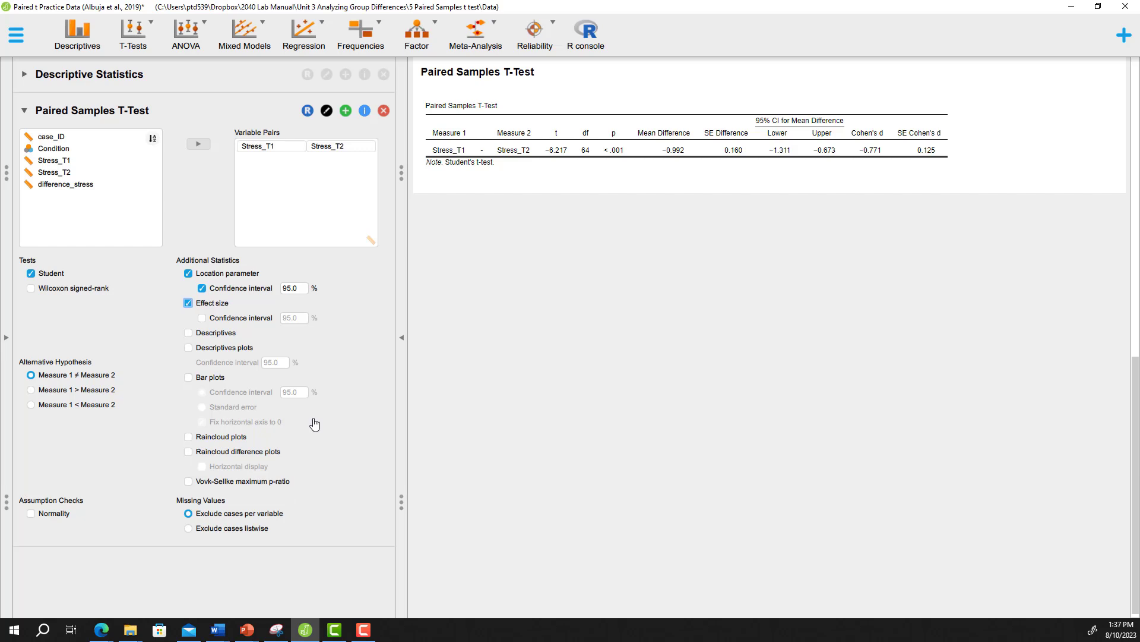
left_click(203, 335)
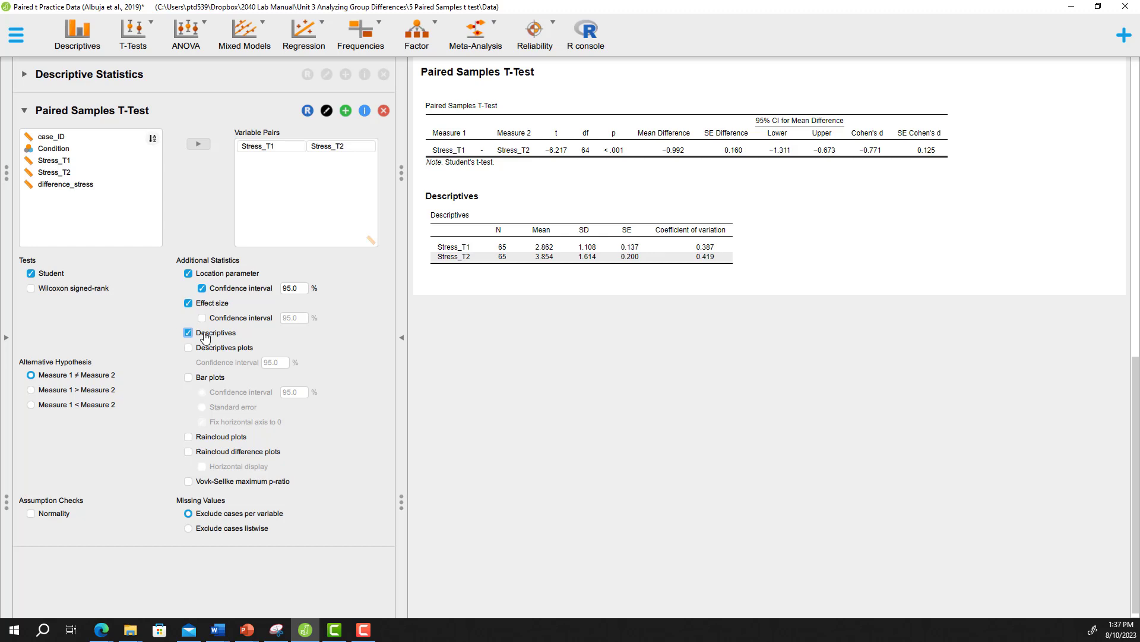
left_click(206, 351)
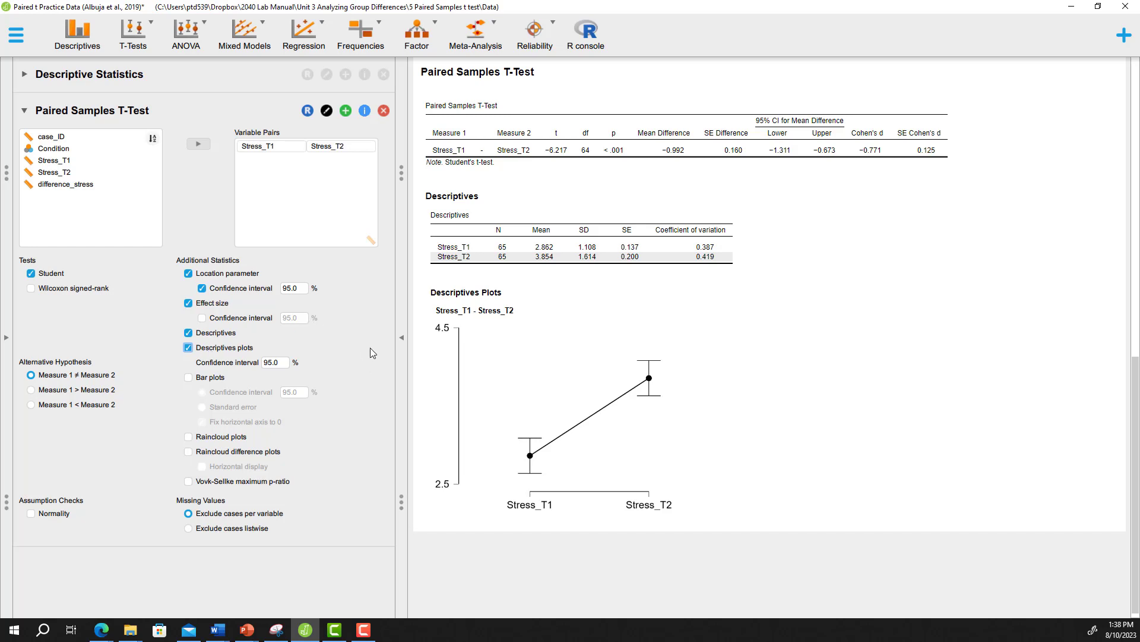
Step: Expand the results view to full width and enlarge the Stress_T1 - Stress_T2 descriptives plot
left_click(401, 337)
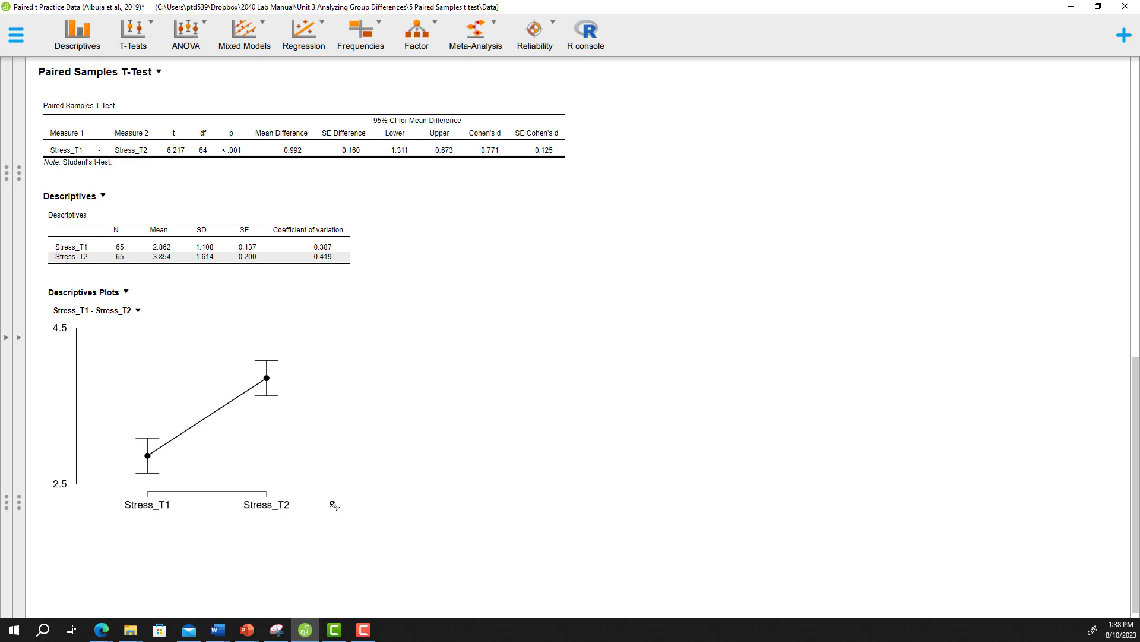
left_click_drag(335, 505, 459, 606)
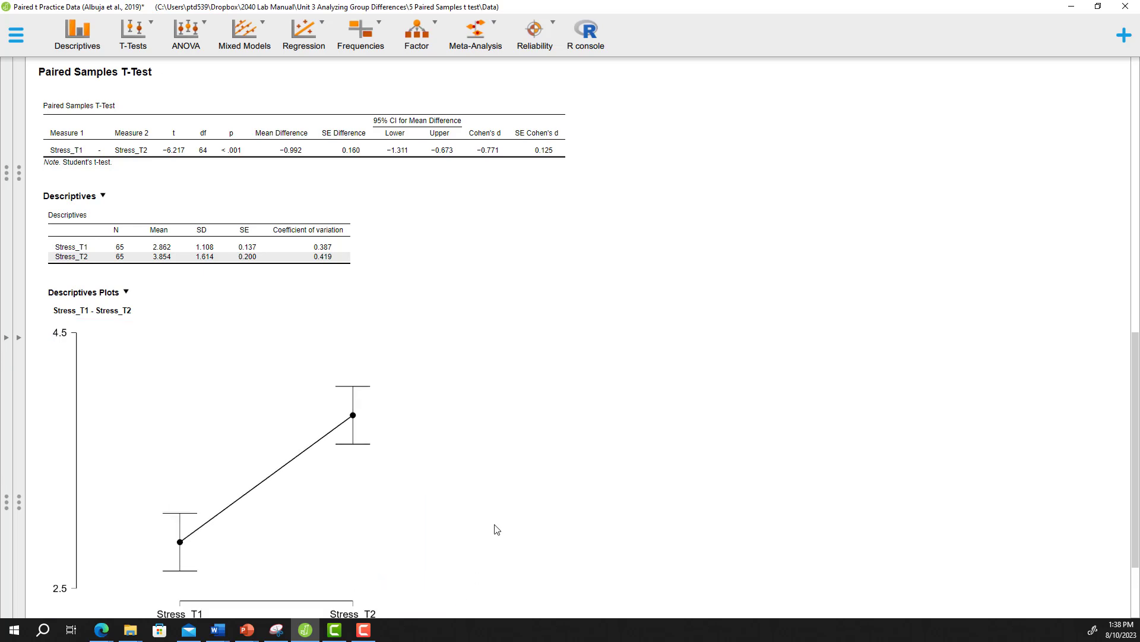
scroll(497, 529, "down", 3)
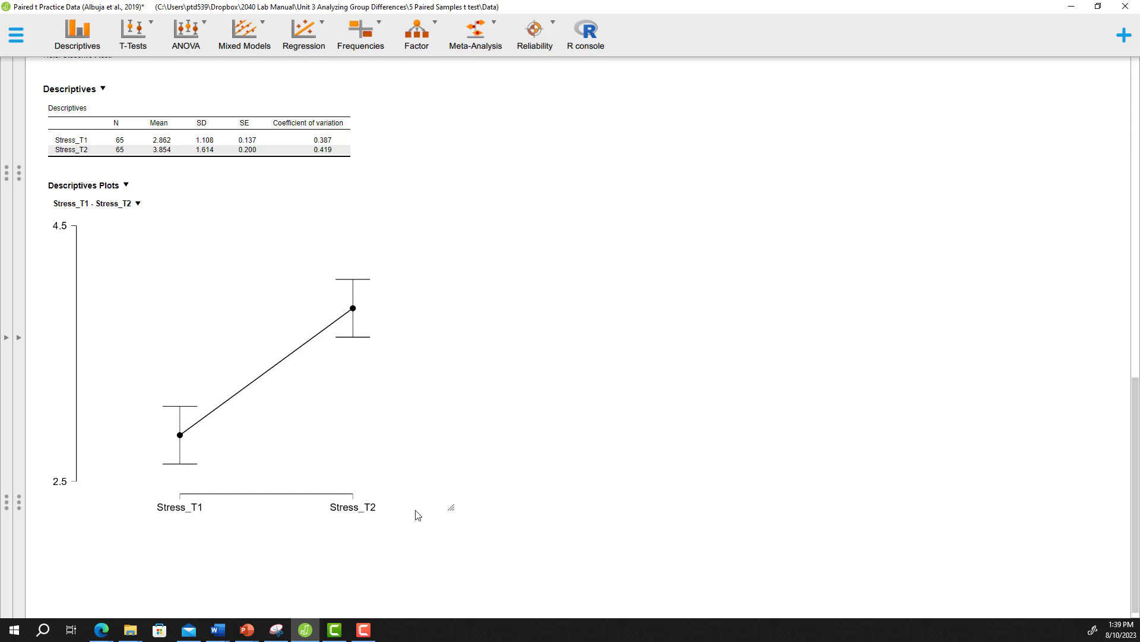
scroll(418, 515, "up", 3)
scroll(419, 514, "up", 4)
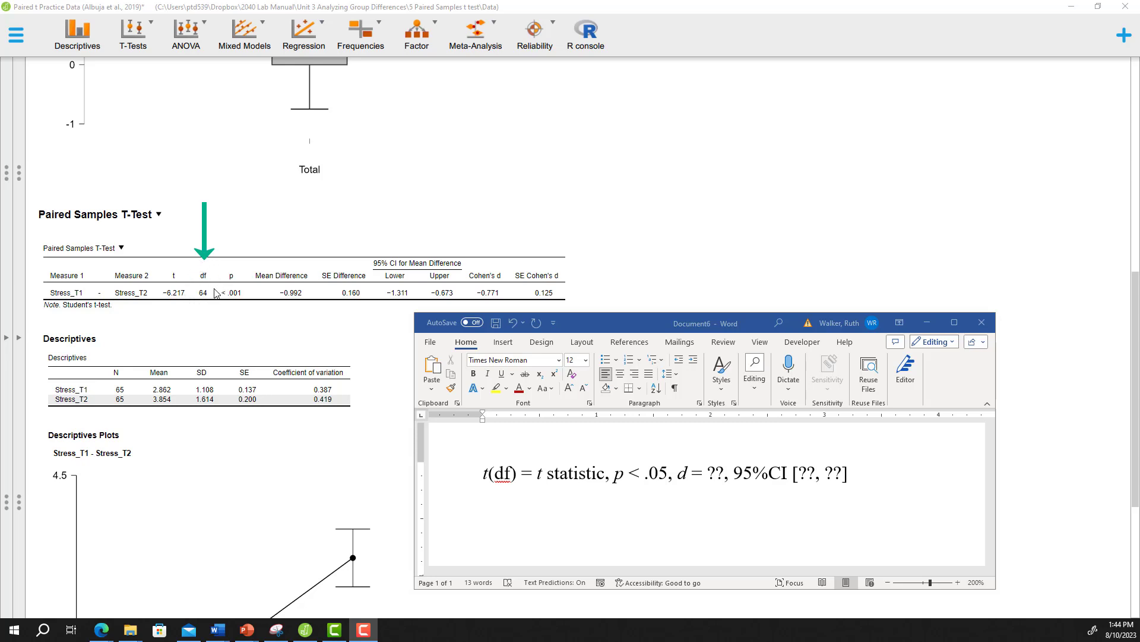
Step: In the Word document's results line, replace the df placeholder with 64 and the t statistic placeholder with -6.22
double_click(511, 478)
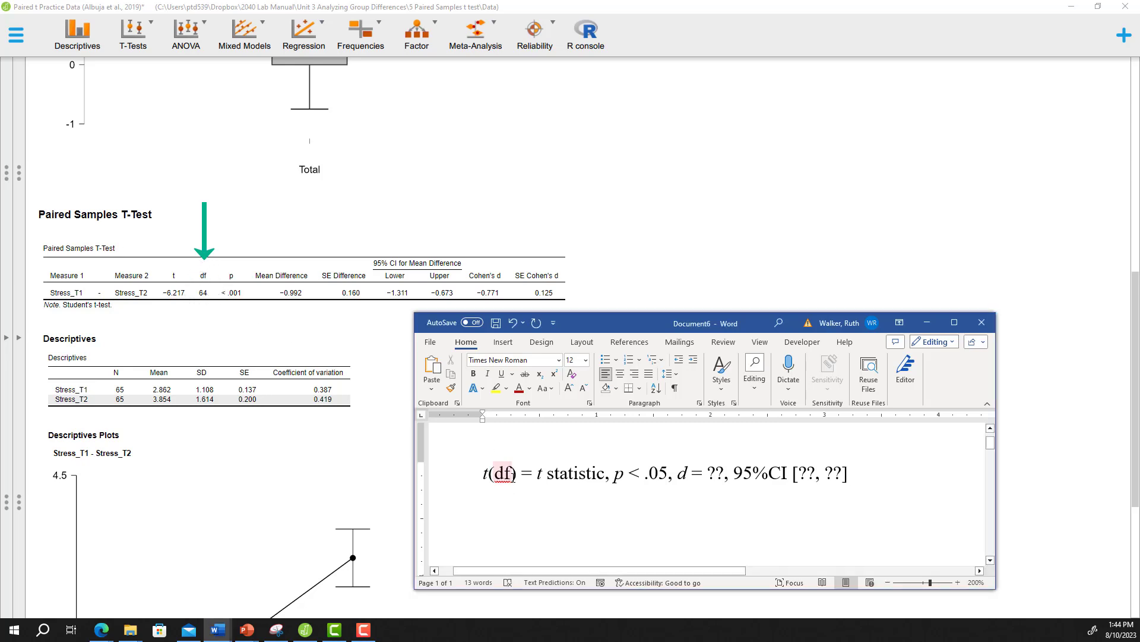
key("BackSpace")
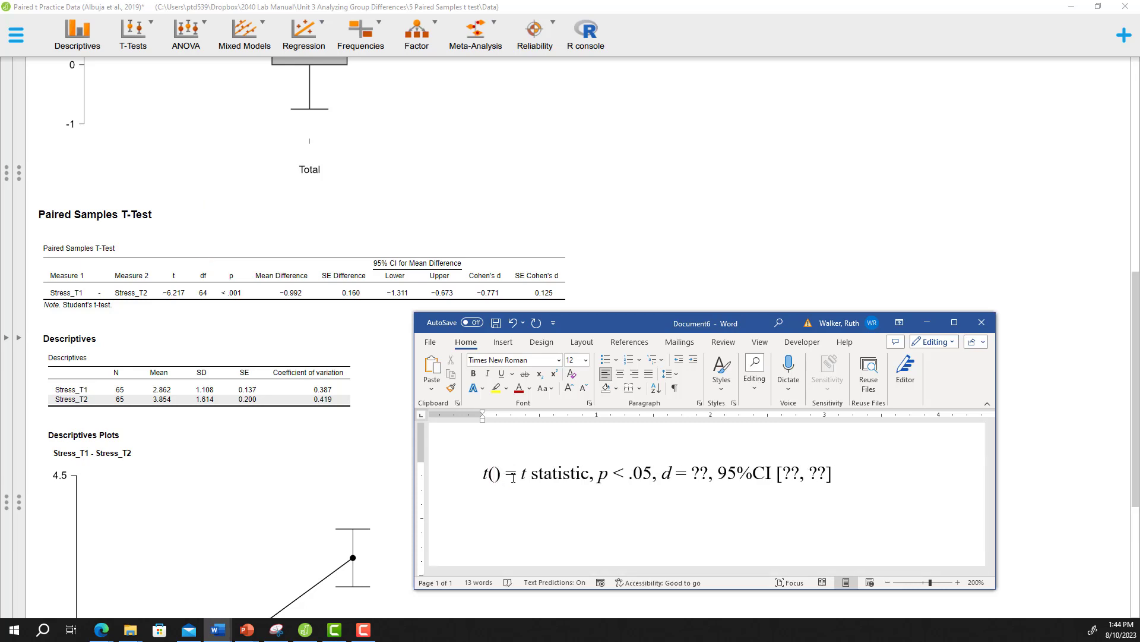
type("64")
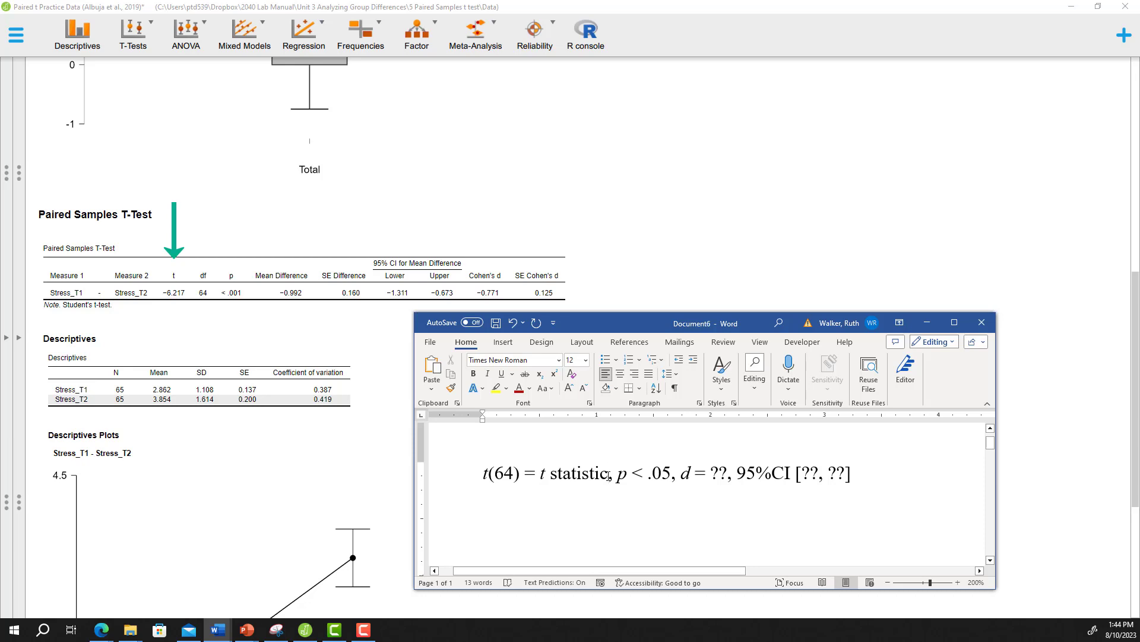
key("BackSpace")
key("BackSpace")
key("BackSpace")
key("BackSpace")
key("BackSpace")
key("BackSpace")
key("BackSpace")
key("BackSpace")
key("BackSpace")
key("BackSpace")
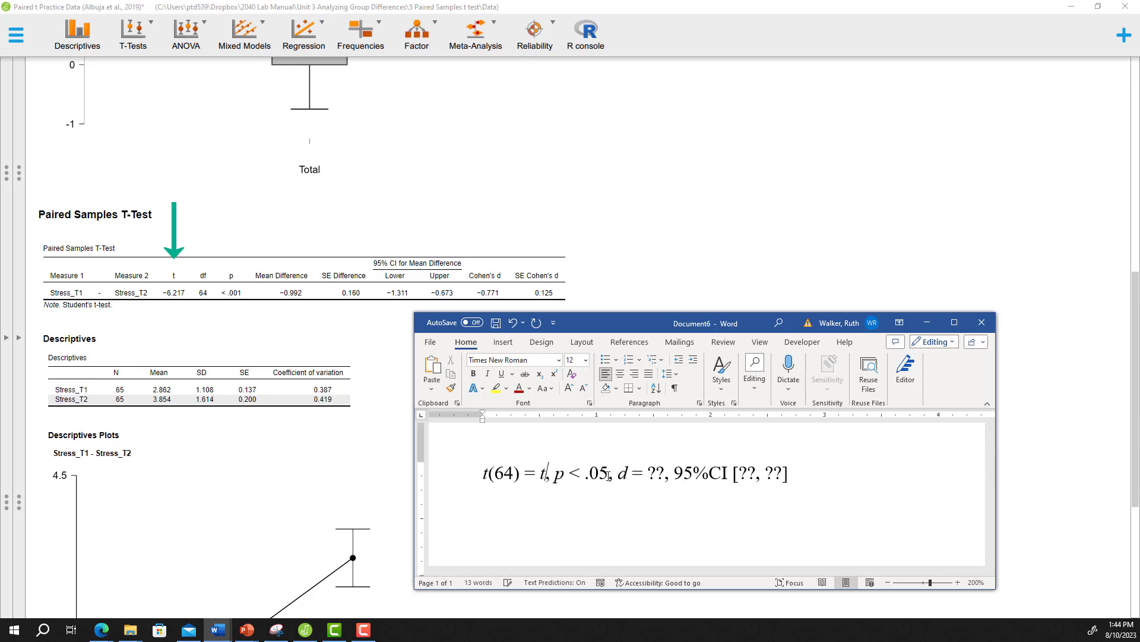
key("BackSpace")
type("-")
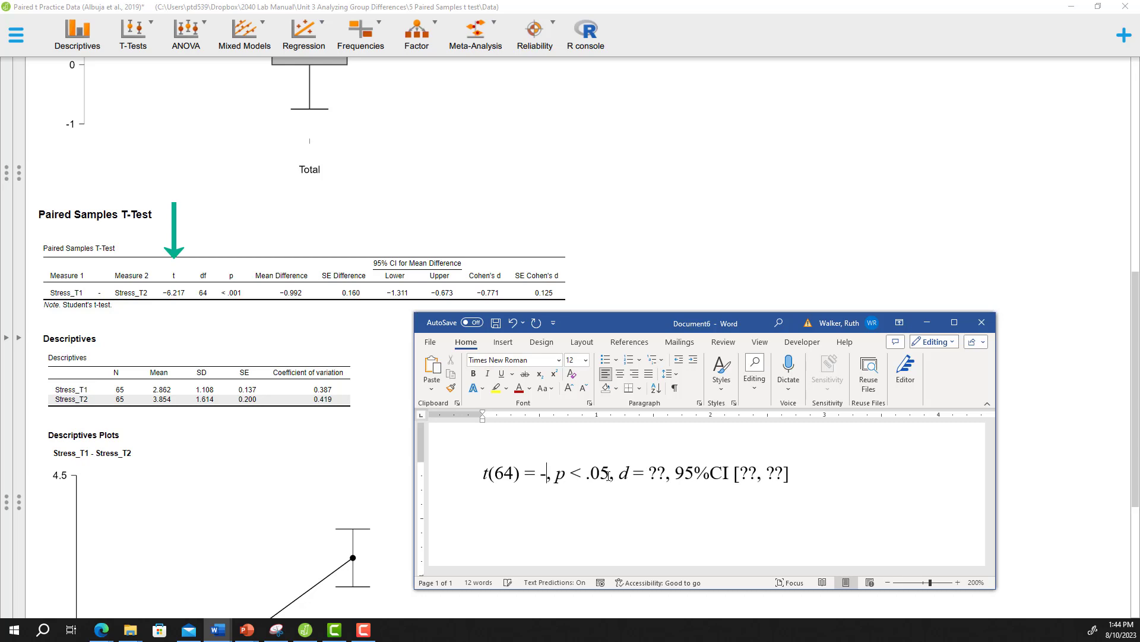
type("6.22")
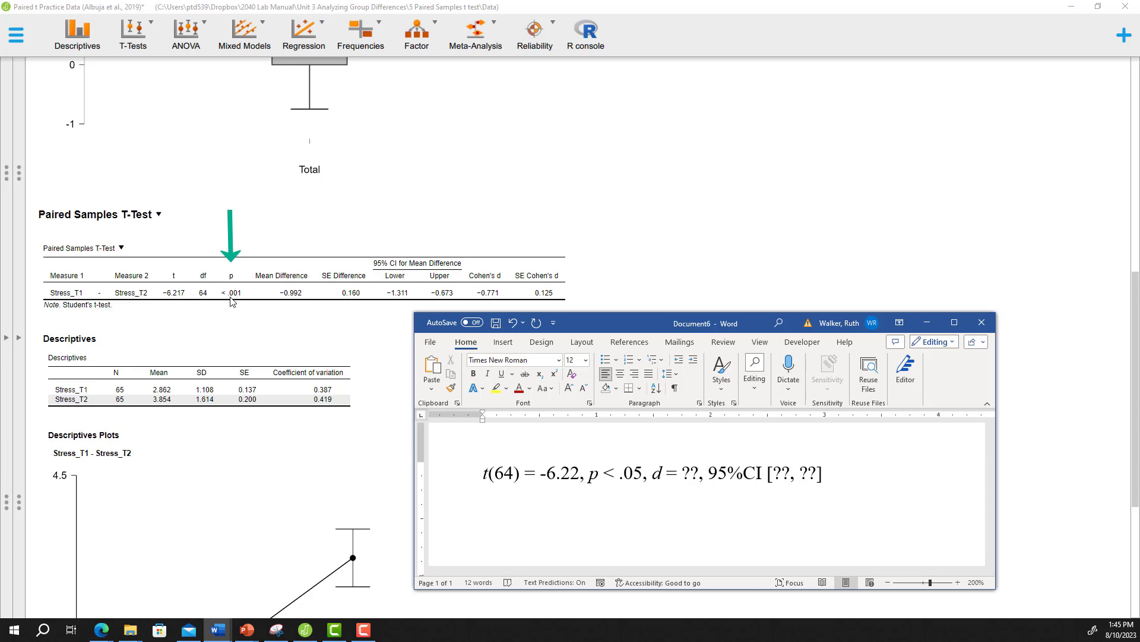
Step: Change the reported p value to < .001 and replace the d placeholder with -.77
left_click(643, 473)
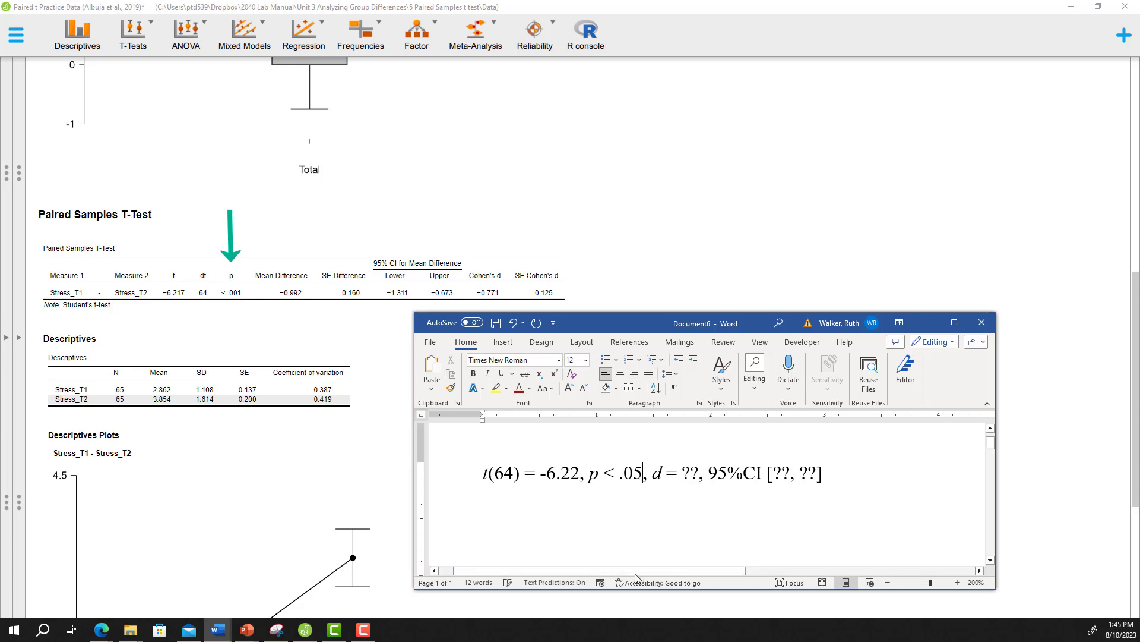
key("BackSpace")
type("01")
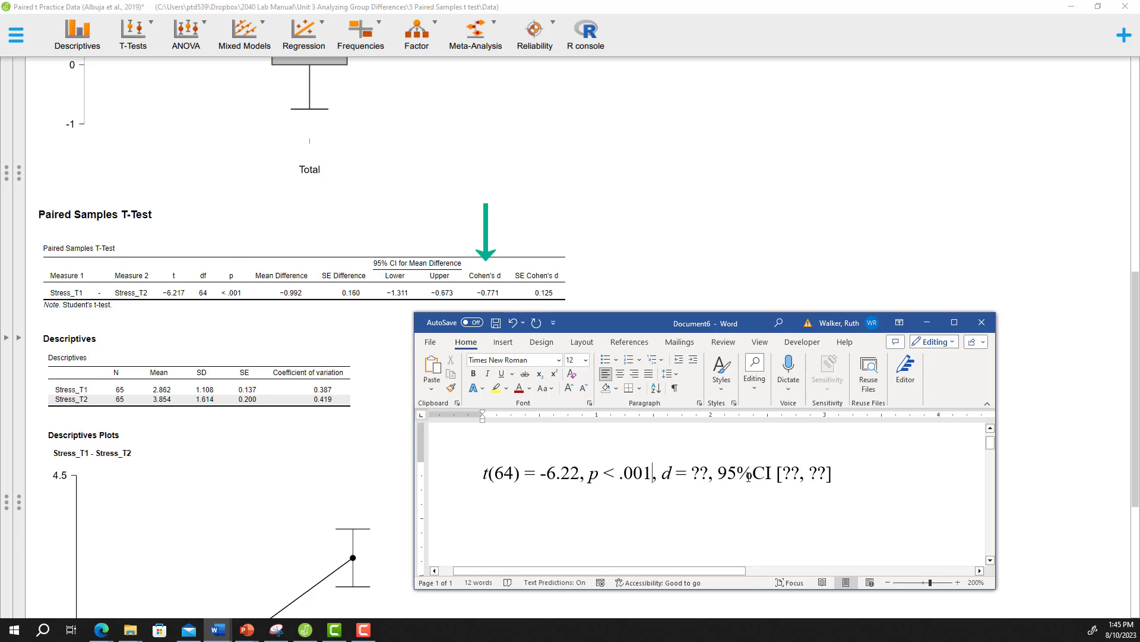
left_click(714, 469)
key("BackSpace")
key("BackSpace")
type(".")
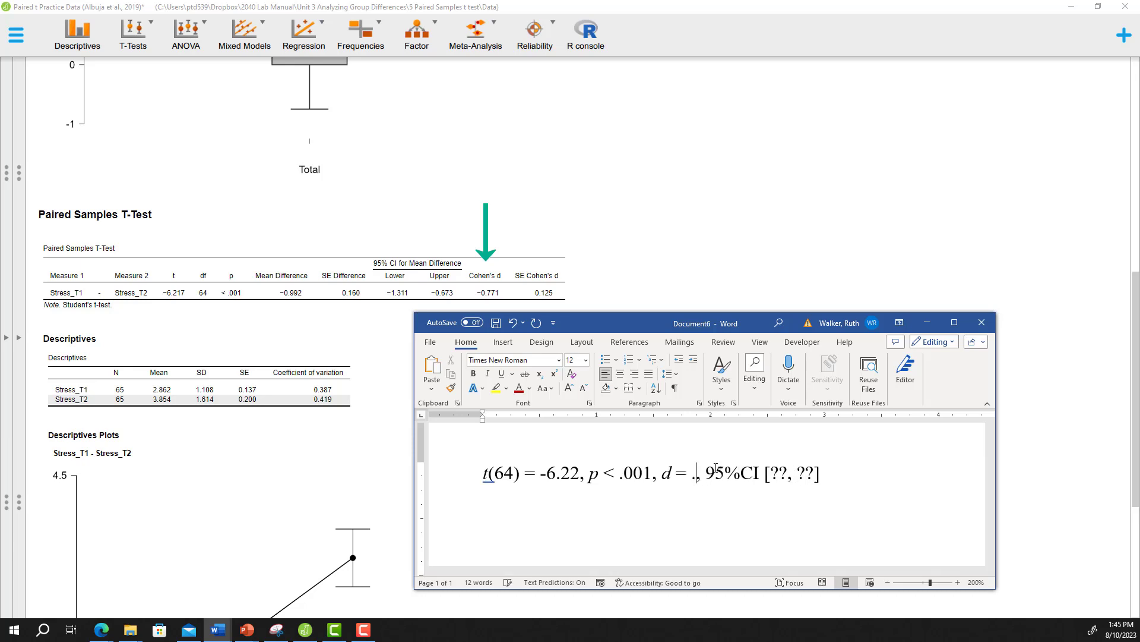
key("BackSpace")
type("-.77")
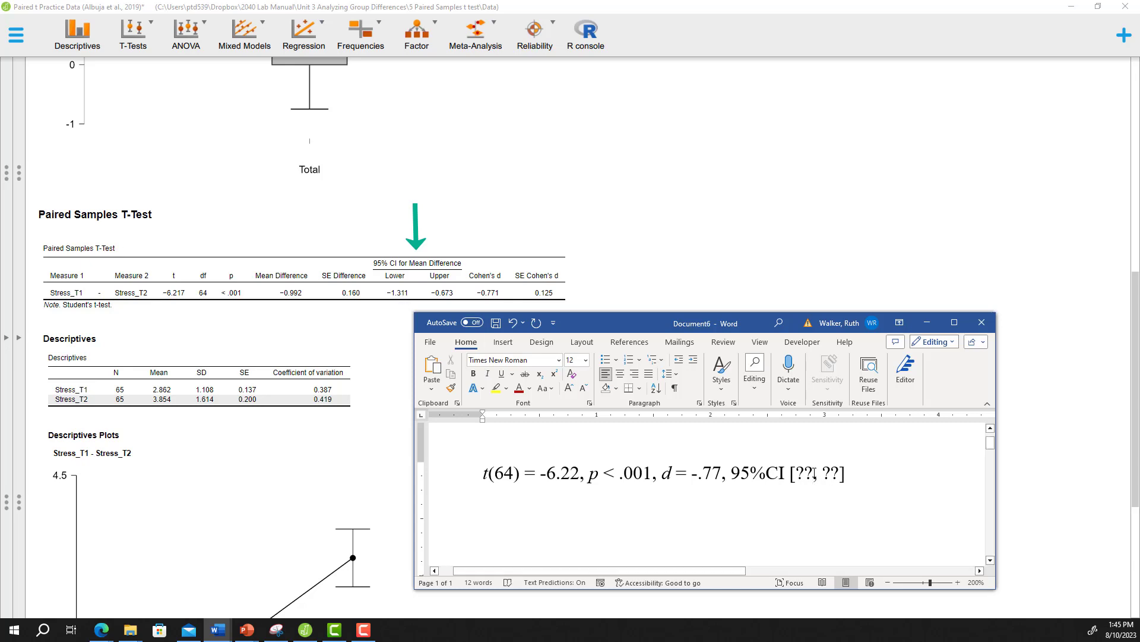
Step: Fill in the 95% CI placeholders of the results line with -1.31 and -.67
key("BackSpace")
key("BackSpace")
type("-1.31")
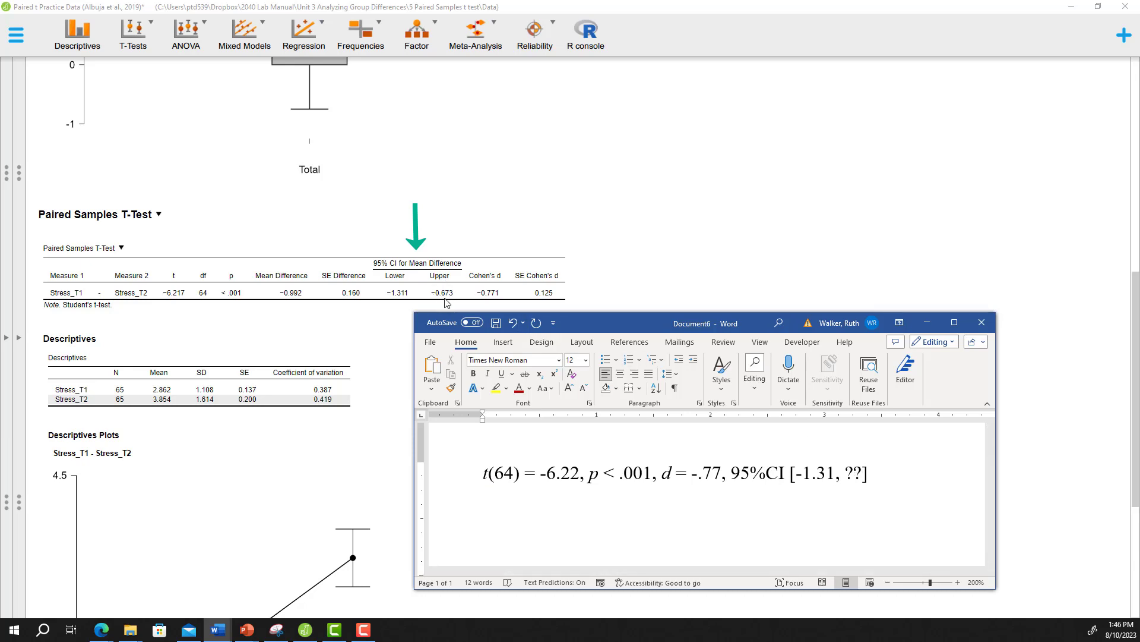
left_click(864, 473)
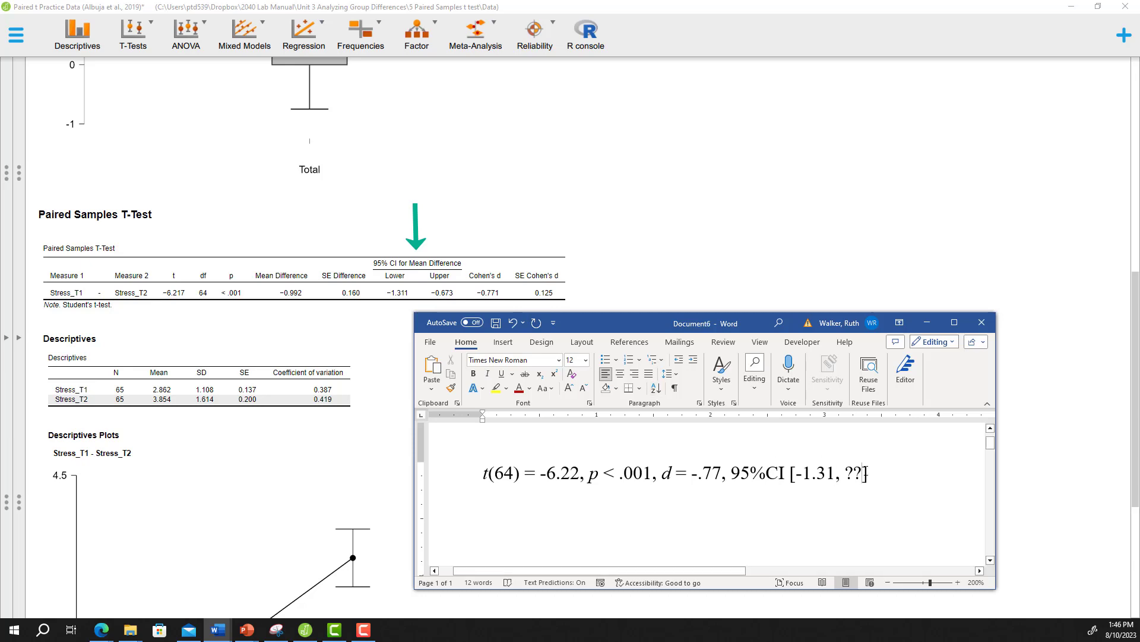
key("BackSpace")
key("BackSpace")
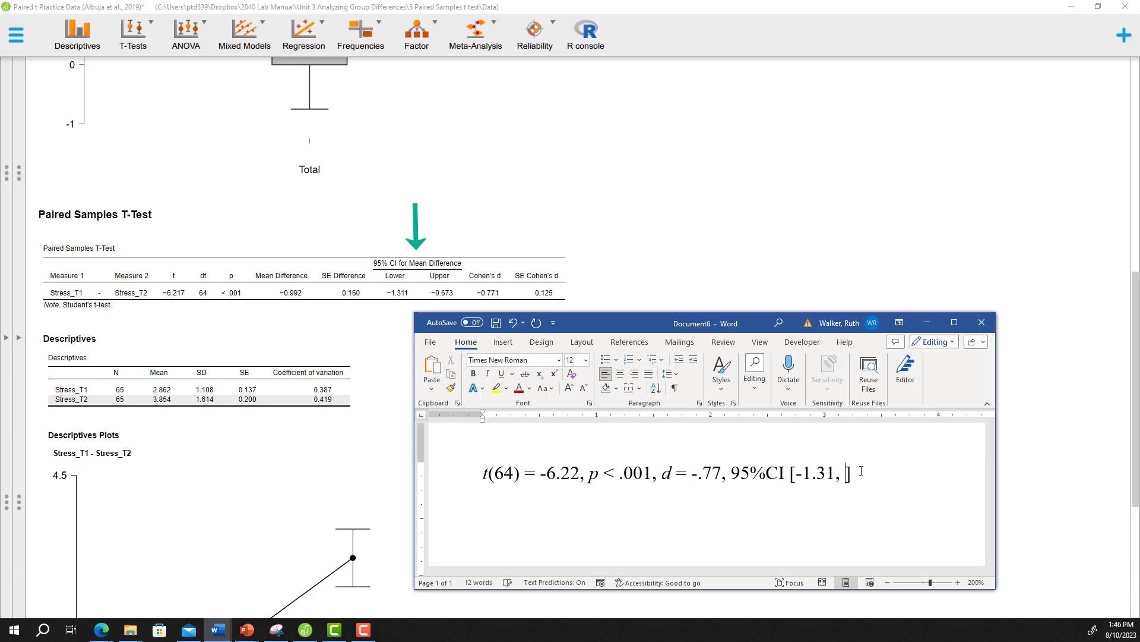
type("-.67")
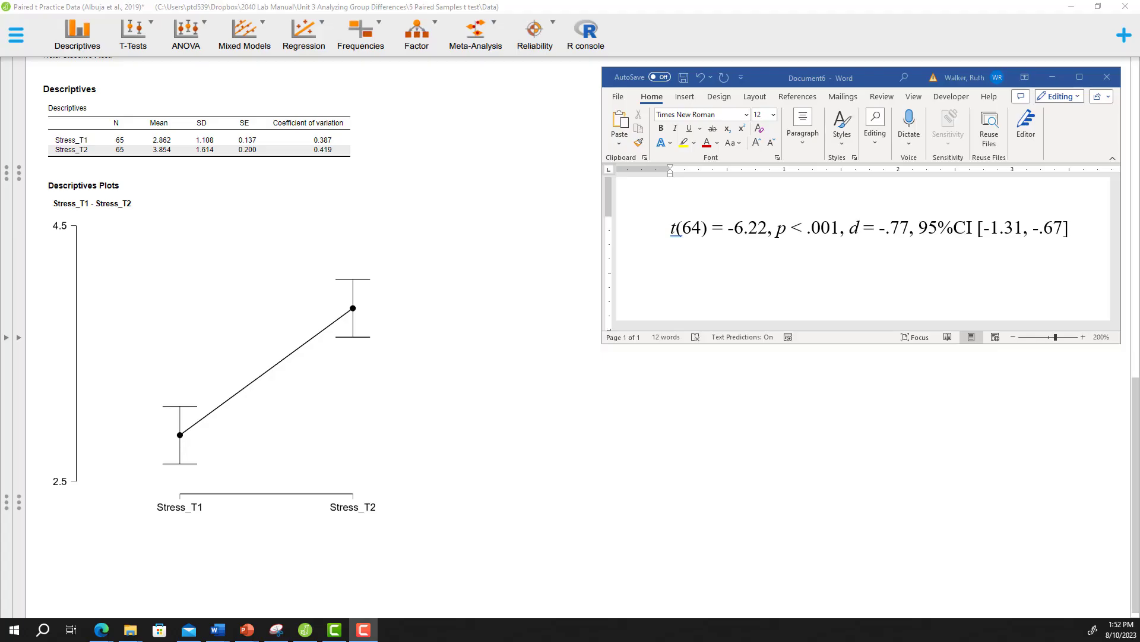